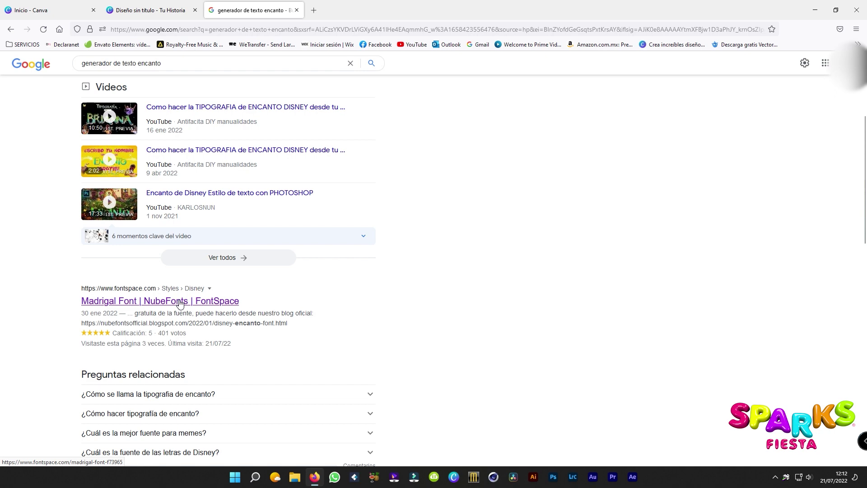
Open the Madrigal Font page on FontSpace and check its file options and custom preview text field
{"action": "left_click", "coordinate": [180, 302]}
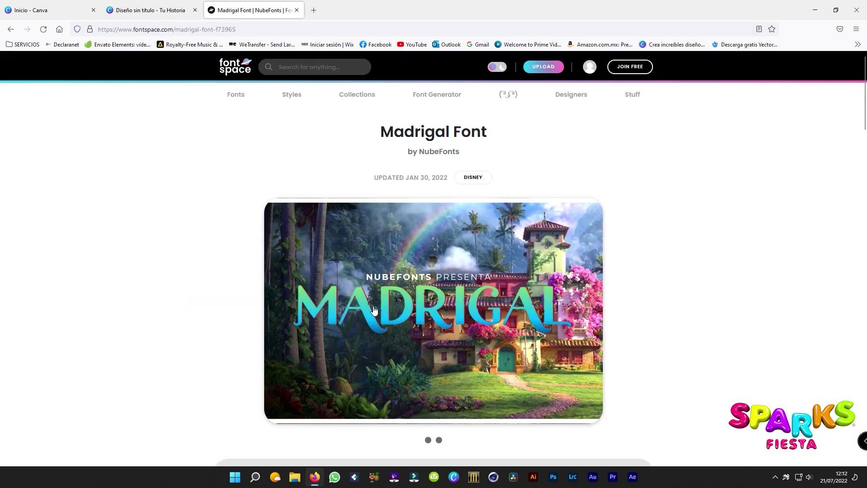
{"action": "scroll", "coordinate": [560, 323], "scroll_direction": "down", "scroll_amount": 4}
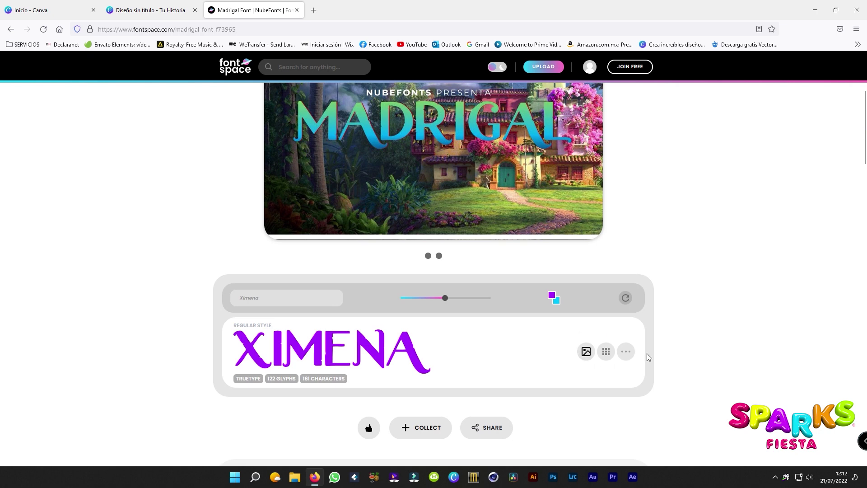
{"action": "left_click", "coordinate": [626, 353]}
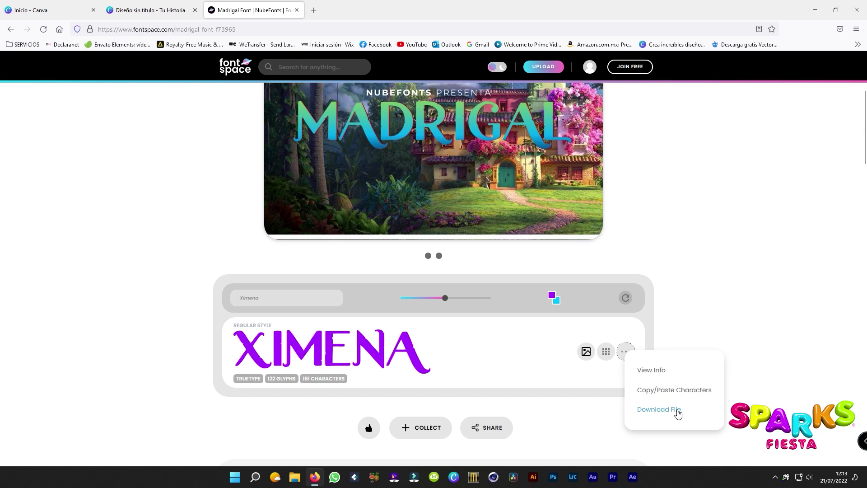
{"action": "left_click", "coordinate": [277, 300]}
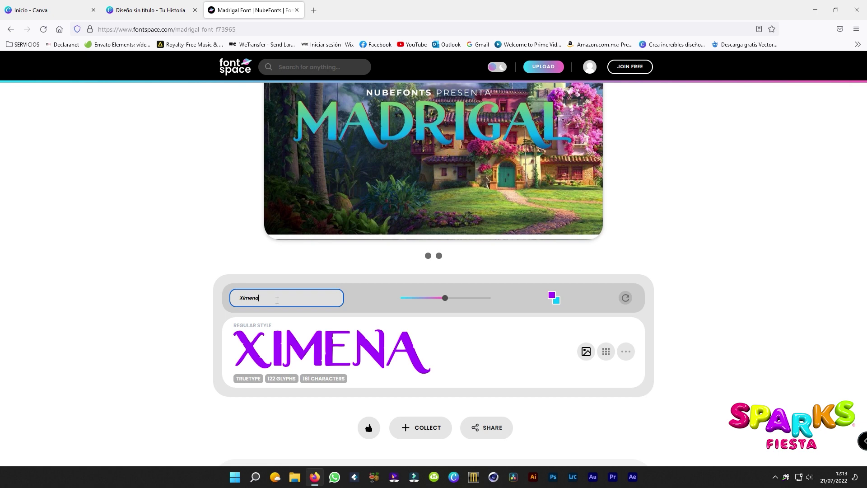
{"action": "left_click_drag", "start_coordinate": [258, 300], "coordinate": [215, 298]}
{"action": "left_click", "coordinate": [462, 359]}
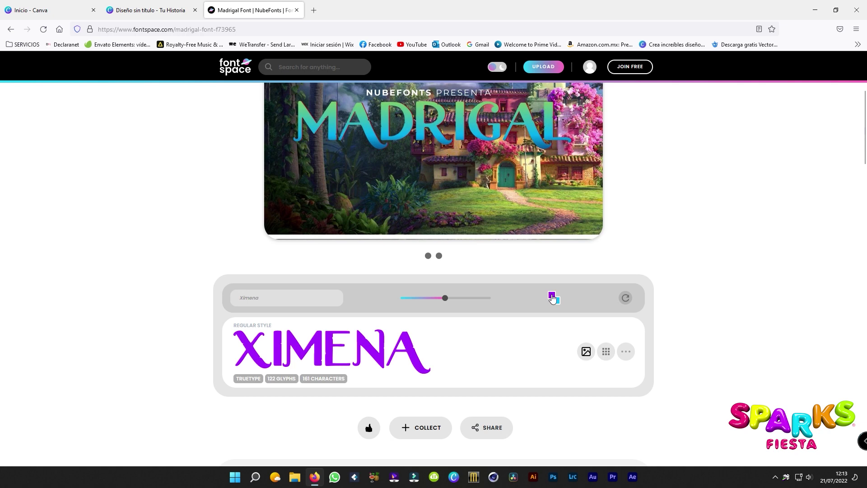
Adjust the purple shade of the name preview and save it as an image without a solid background
{"action": "left_click", "coordinate": [552, 297]}
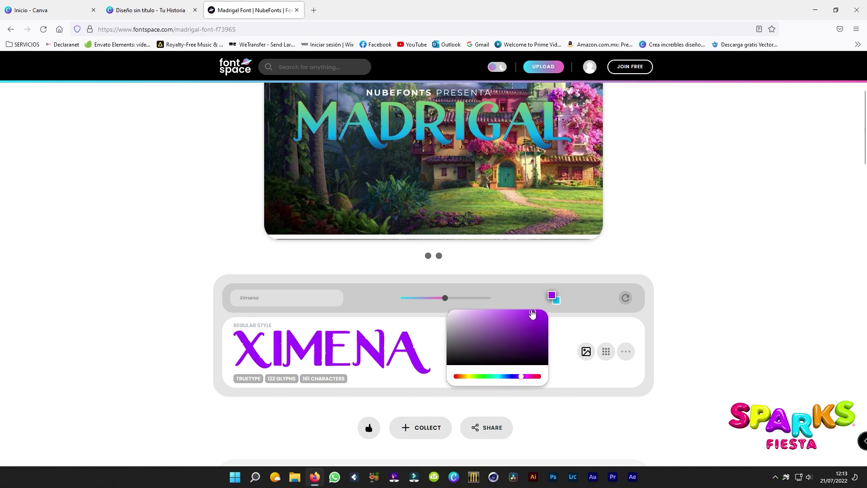
{"action": "left_click", "coordinate": [586, 338]}
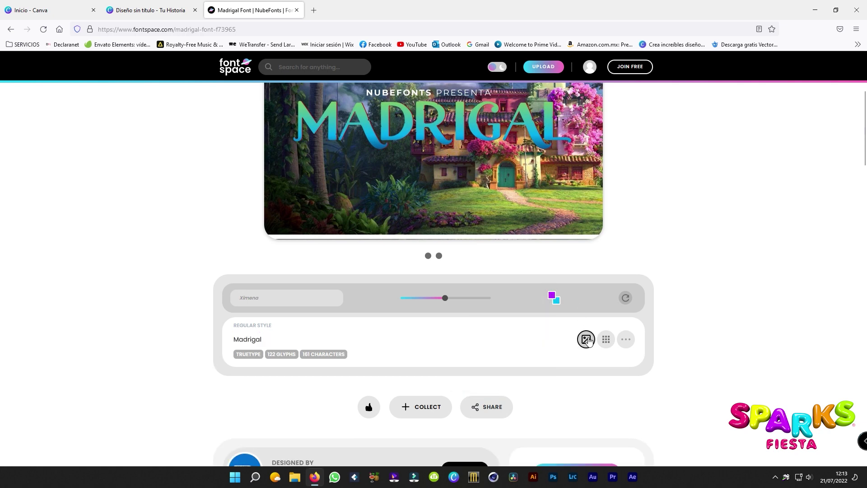
{"action": "left_click", "coordinate": [586, 338]}
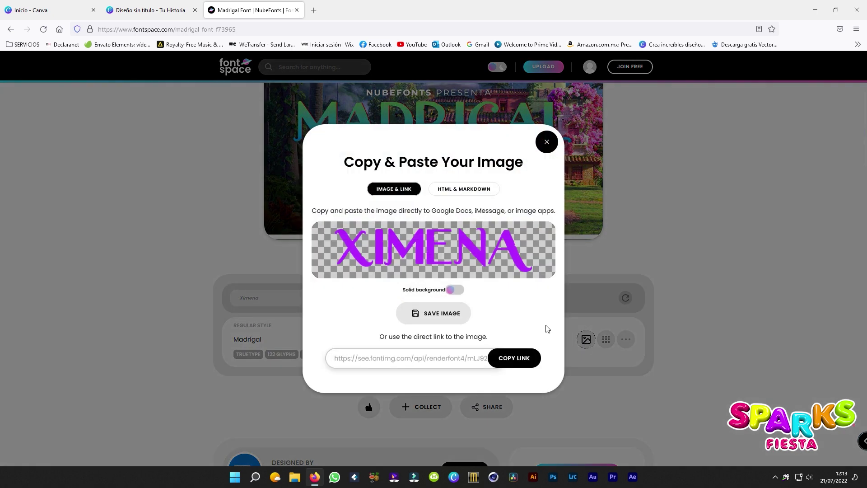
{"action": "left_click", "coordinate": [434, 318]}
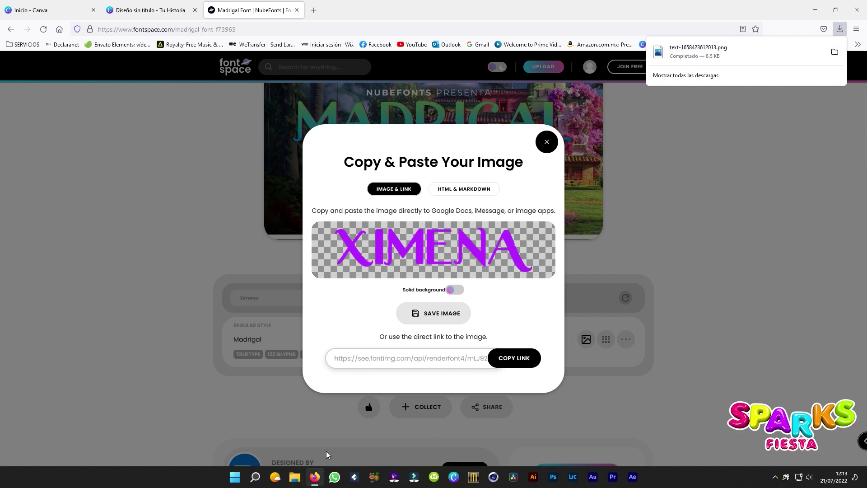
Switch to the Canva story design, check the downloaded name images without uploading any, and nudge the turquoise name image slightly
{"action": "left_click", "coordinate": [146, 10]}
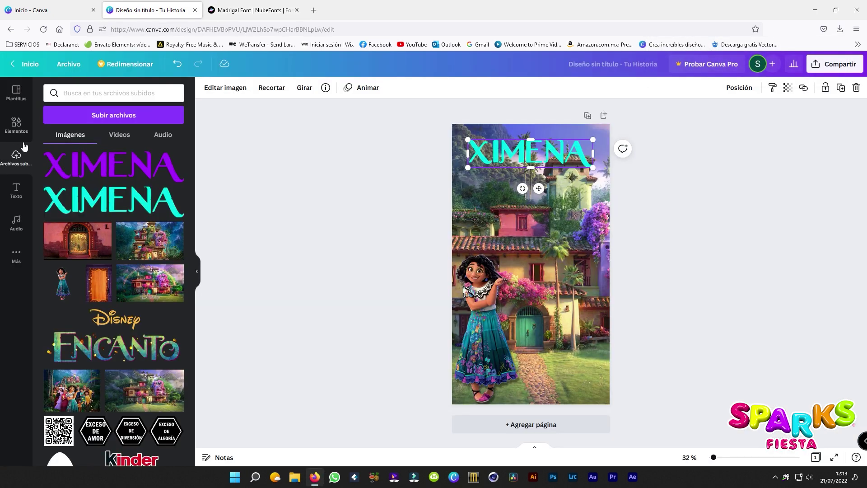
{"action": "left_click", "coordinate": [95, 117]}
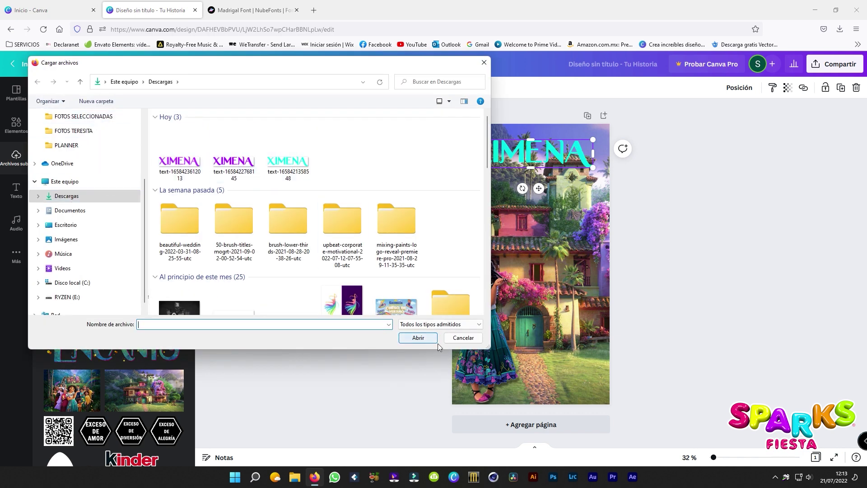
{"action": "left_click", "coordinate": [463, 338]}
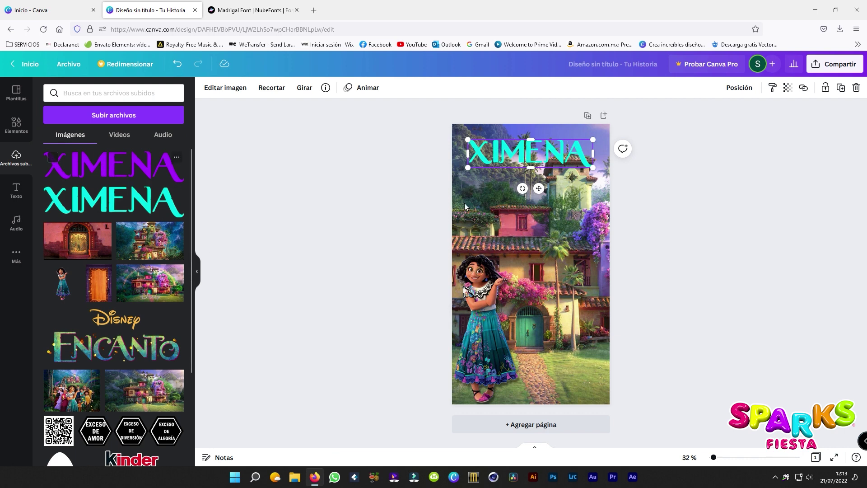
{"action": "left_click_drag", "start_coordinate": [560, 158], "coordinate": [561, 157]}
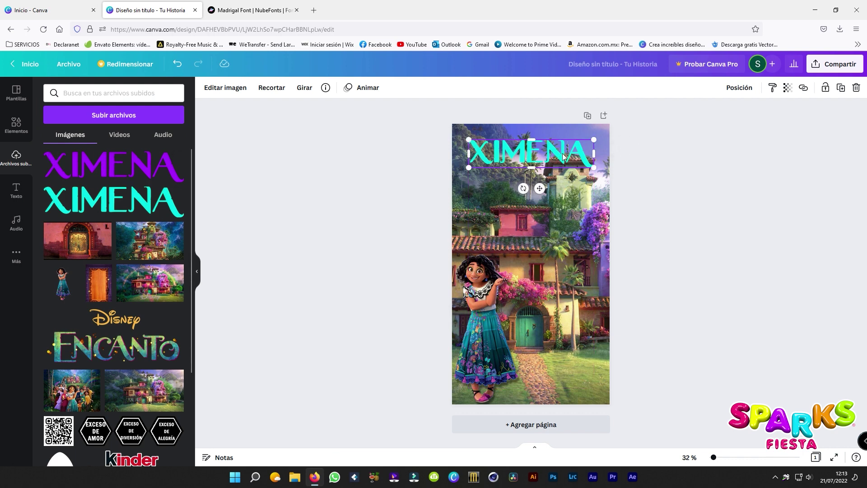
Add a subtitle text box below the name reading "cumple" with "8" on a second line
{"action": "left_click", "coordinate": [17, 190]}
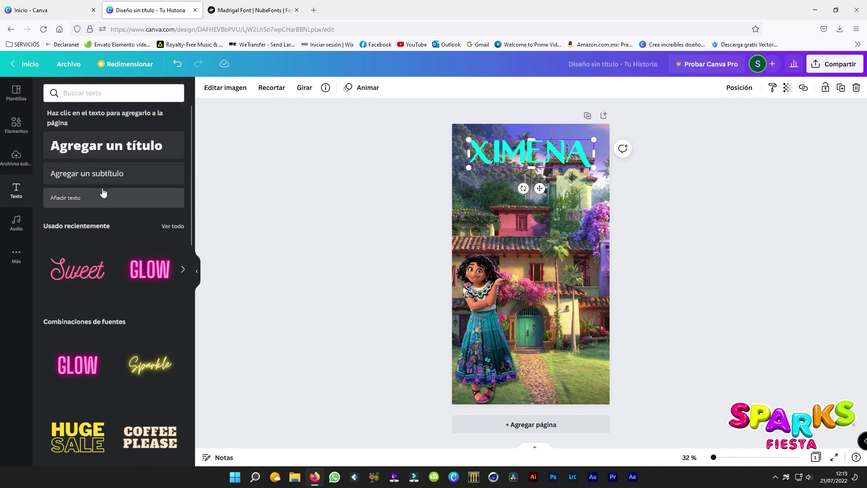
{"action": "left_click", "coordinate": [103, 175]}
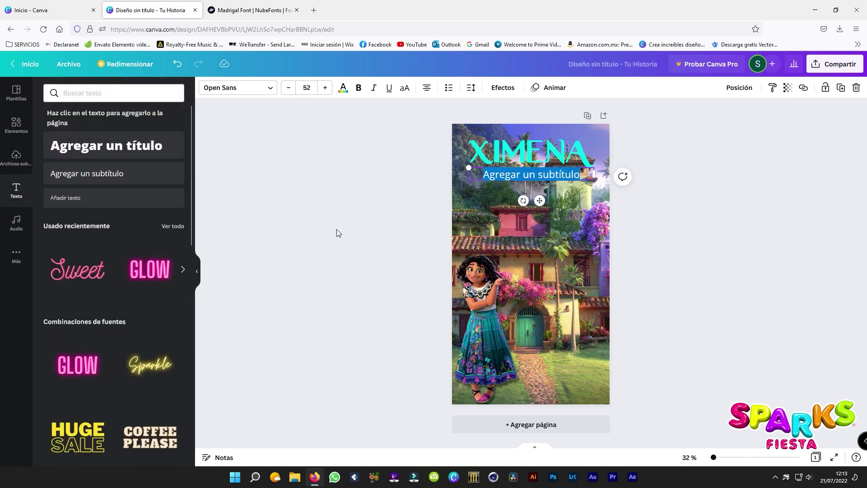
{"action": "type", "text": "cumple"}
{"action": "key", "text": "Return"}
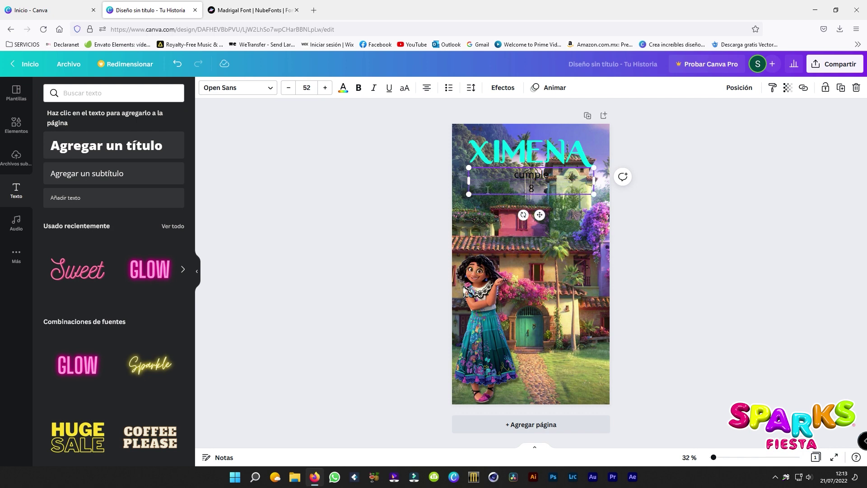
{"action": "type", "text": "8"}
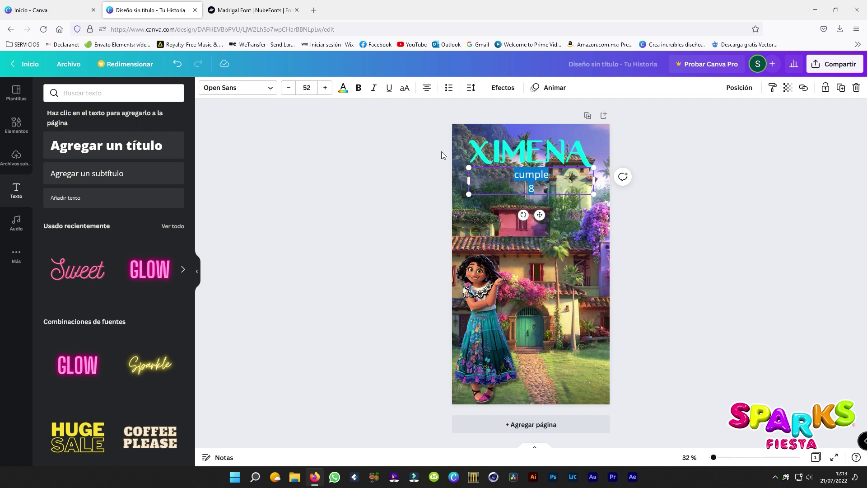
Set the "cumple 8" text in the Drukaatie Burti Bold font and colour it pink #FF009D
{"action": "left_click", "coordinate": [272, 88]}
{"action": "left_click", "coordinate": [85, 267]}
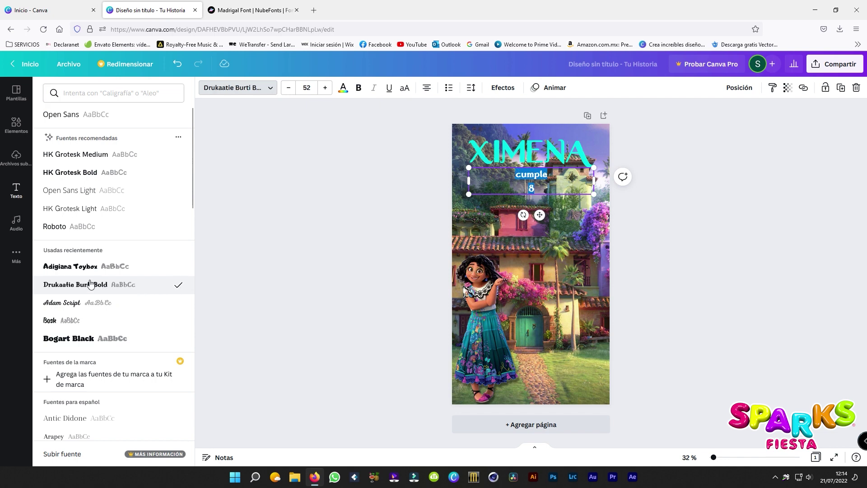
{"action": "left_click", "coordinate": [343, 90]}
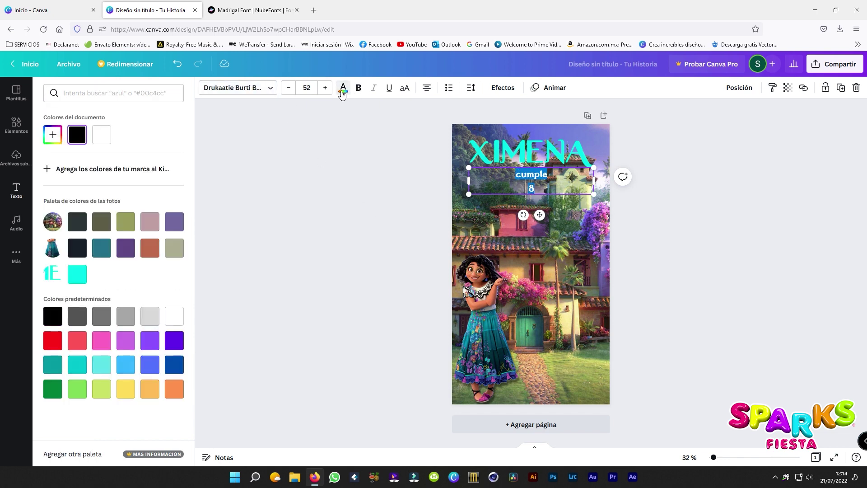
{"action": "left_click", "coordinate": [102, 347]}
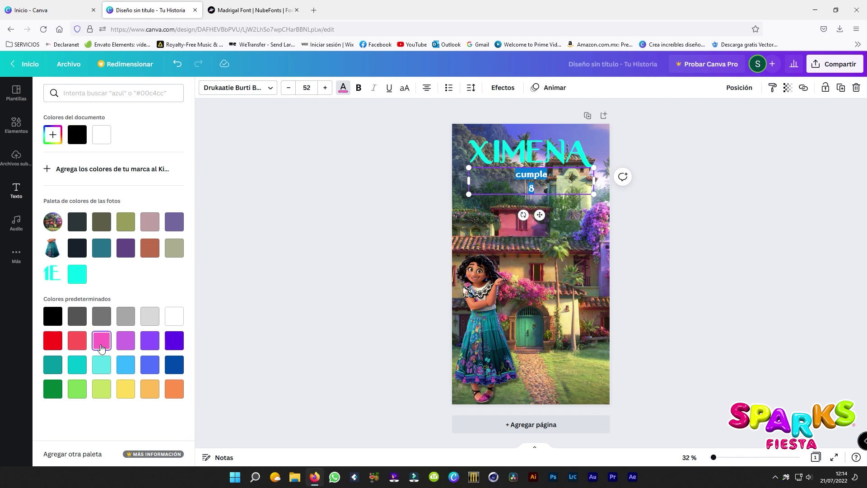
{"action": "left_click", "coordinate": [53, 134]}
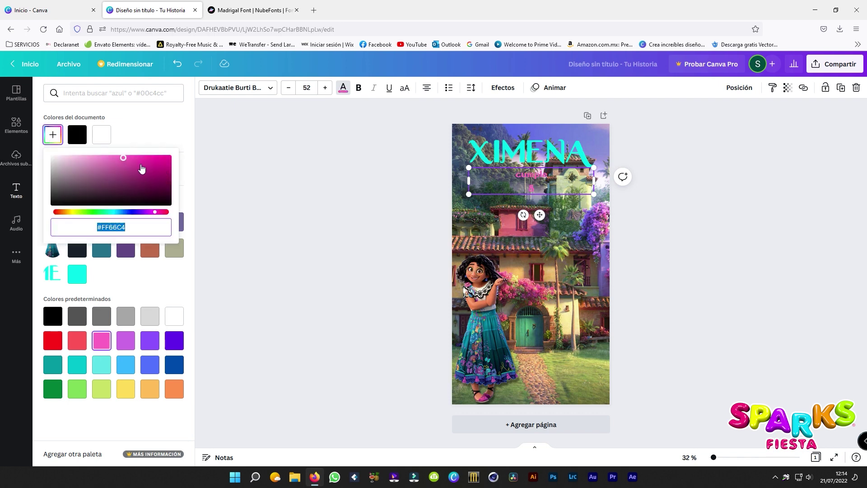
{"action": "left_click_drag", "start_coordinate": [143, 169], "coordinate": [184, 154]}
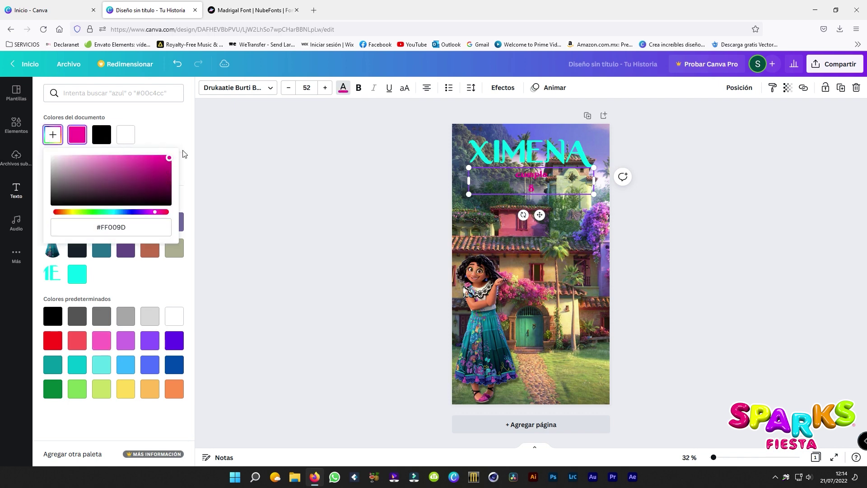
Set the "cumple 8" text's size to 200 and tighten its line spacing
{"action": "left_click", "coordinate": [298, 87]}
{"action": "type", "text": "20"}
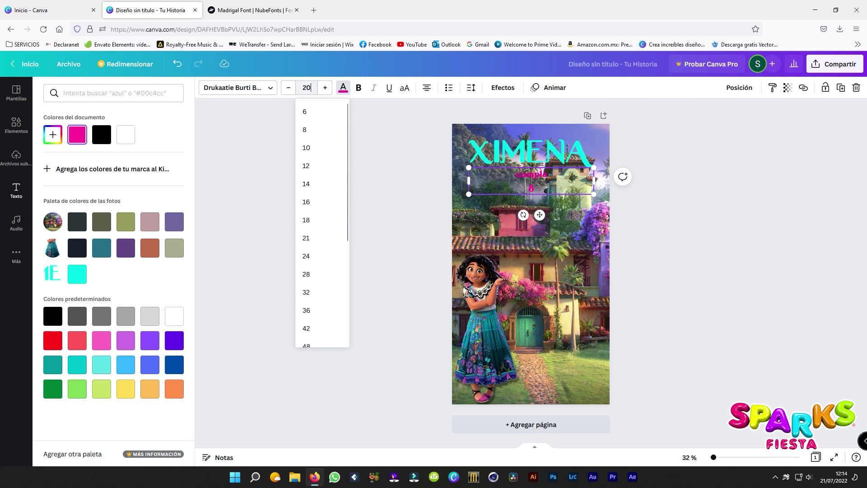
{"action": "type", "text": "0"}
{"action": "key", "text": "Return"}
{"action": "left_click", "coordinate": [472, 87]}
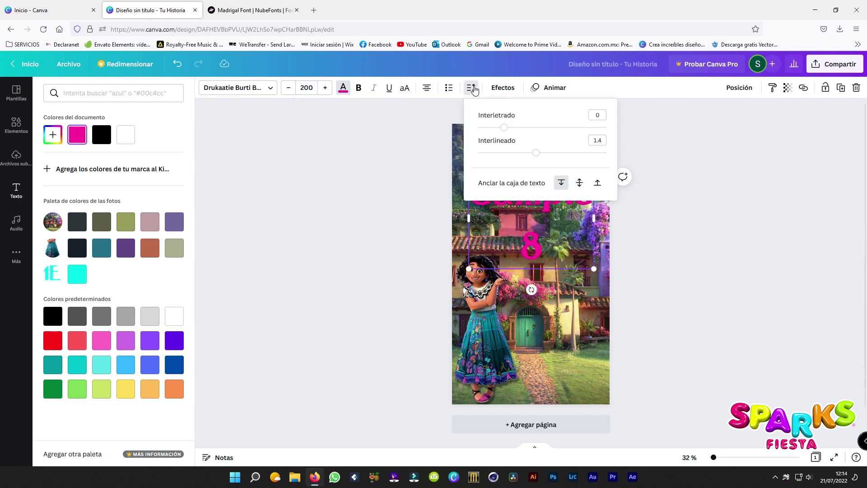
{"action": "mouse_move", "coordinate": [537, 155]}
{"action": "left_mouse_down"}
{"action": "mouse_move", "coordinate": [515, 154]}
{"action": "mouse_move", "coordinate": [535, 156]}
{"action": "left_mouse_up"}
{"action": "left_click", "coordinate": [711, 280]}
Apply the Sombras effect to the "cumple 8" text in light green with Transparencia at 100
{"action": "left_click", "coordinate": [502, 87]}
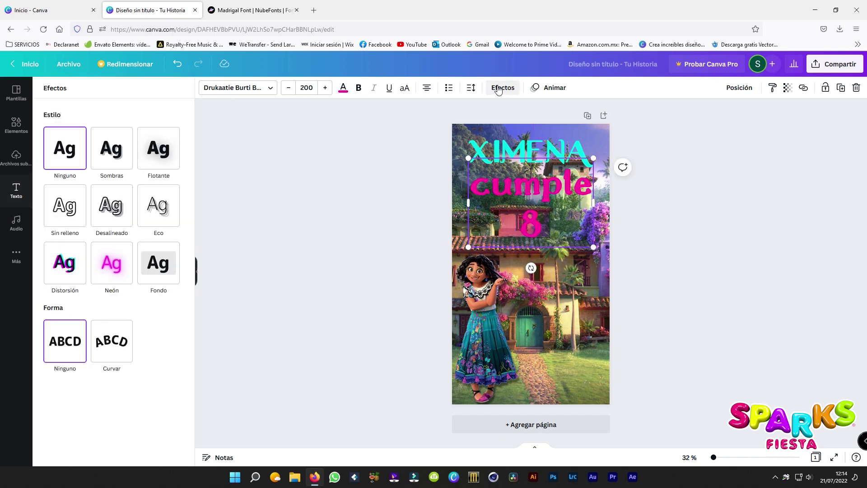
{"action": "left_click", "coordinate": [111, 149]}
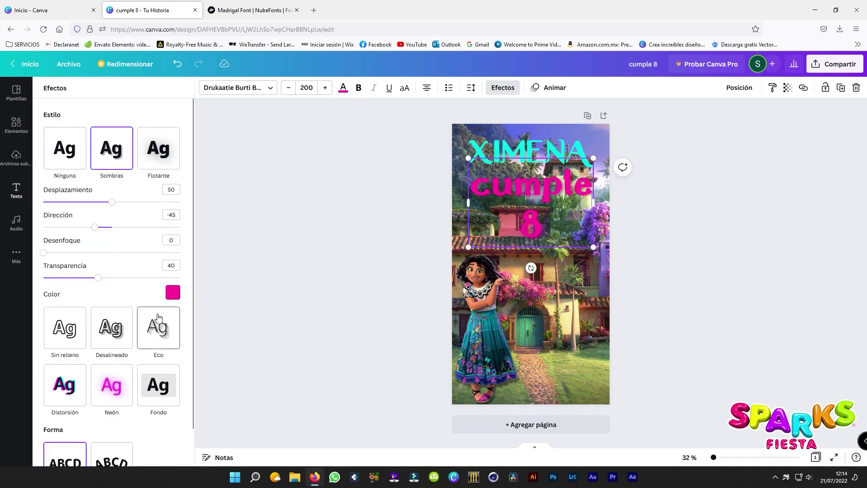
{"action": "left_click", "coordinate": [172, 292]}
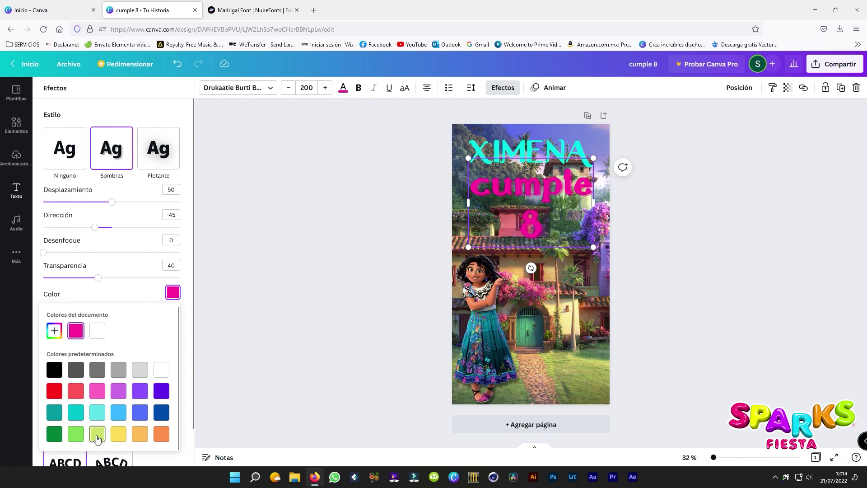
{"action": "left_click", "coordinate": [75, 433]}
{"action": "left_click_drag", "start_coordinate": [101, 281], "coordinate": [193, 282]}
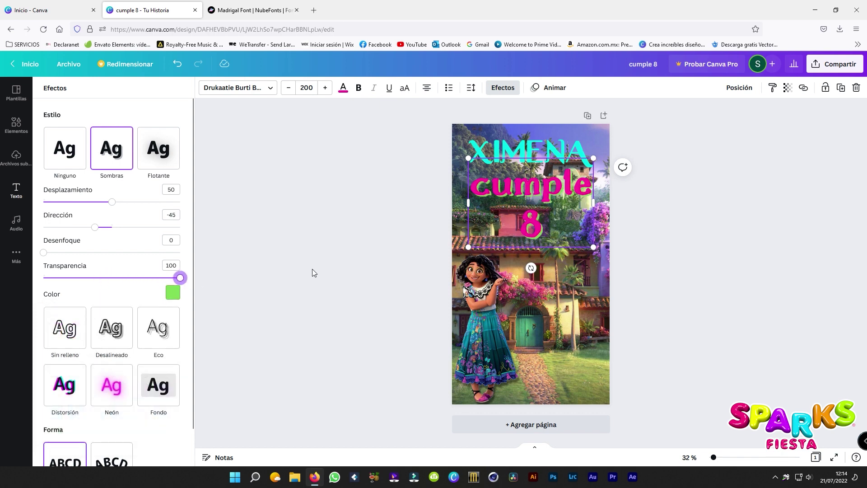
{"action": "key", "text": "Escape"}
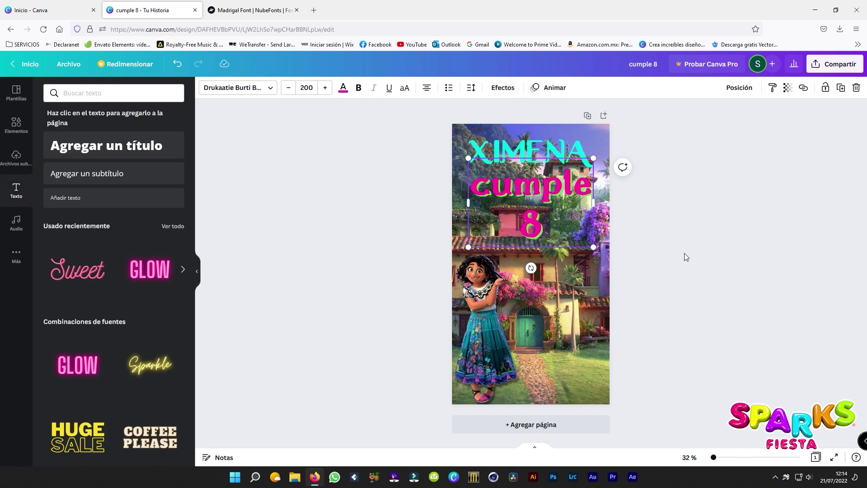
{"action": "left_click", "coordinate": [685, 253]}
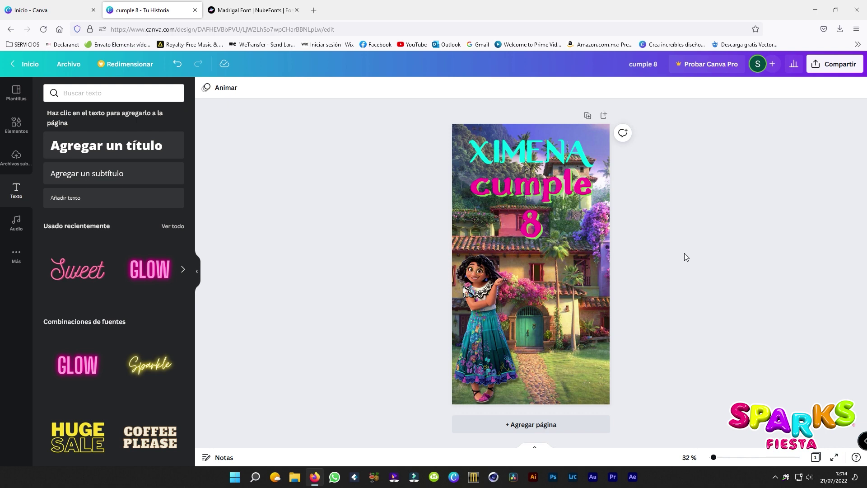
Add a rounded pill shape, widen it and place it beside the character, just above the green door
{"action": "left_click", "coordinate": [17, 130]}
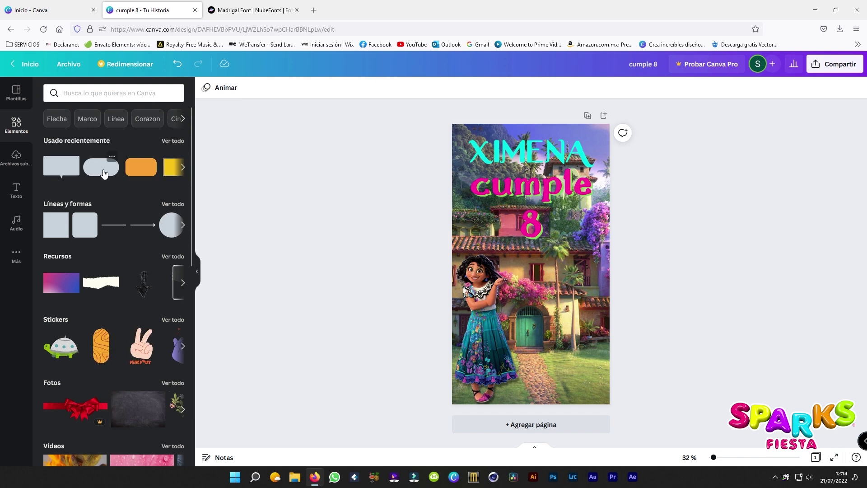
{"action": "left_click", "coordinate": [101, 166]}
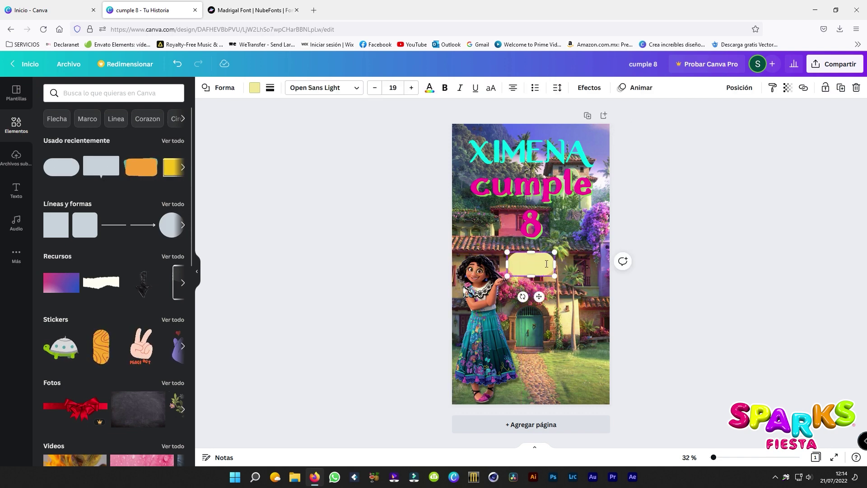
{"action": "left_click_drag", "start_coordinate": [555, 264], "coordinate": [569, 291]}
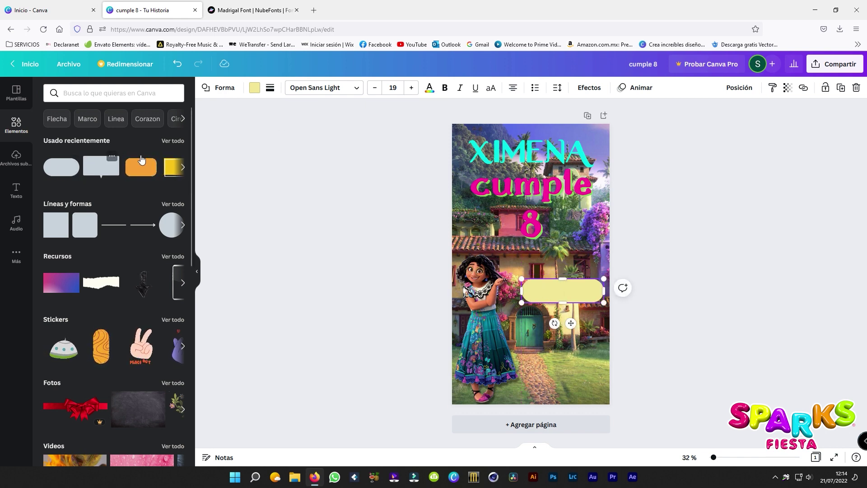
{"action": "left_click", "coordinate": [171, 204]}
{"action": "scroll", "coordinate": [161, 259], "scroll_direction": "down", "scroll_amount": 5}
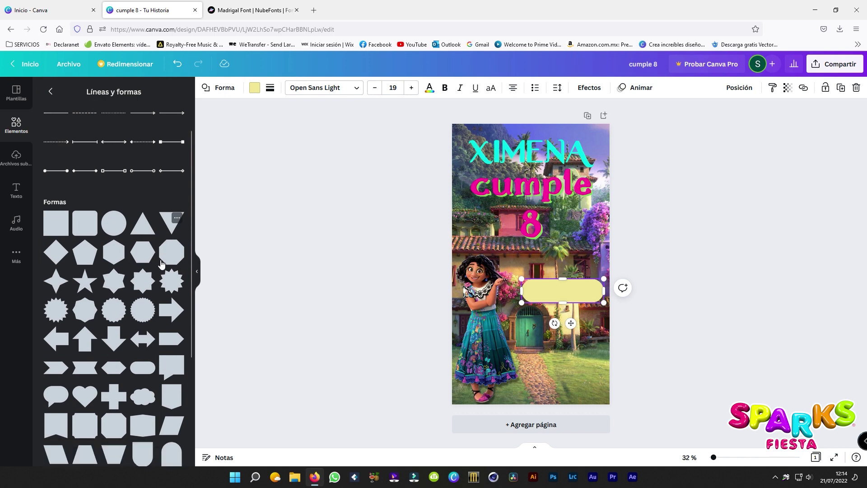
{"action": "scroll", "coordinate": [161, 259], "scroll_direction": "down", "scroll_amount": 2}
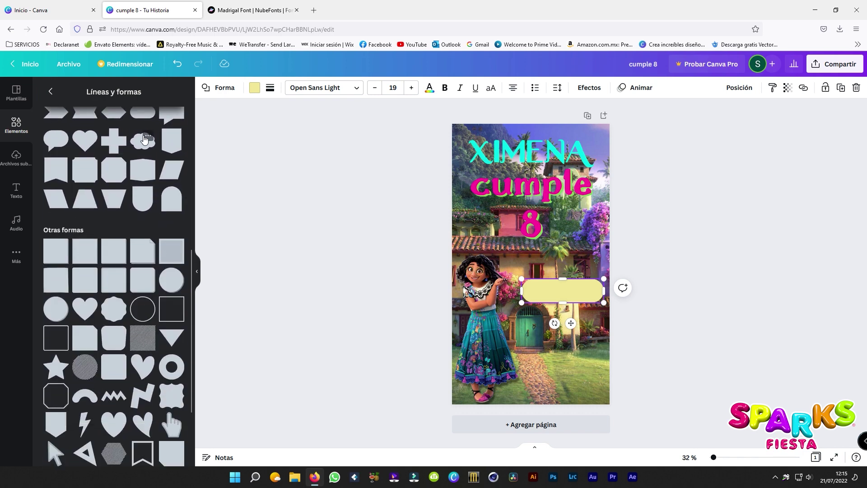
{"action": "scroll", "coordinate": [147, 353], "scroll_direction": "down", "scroll_amount": 5}
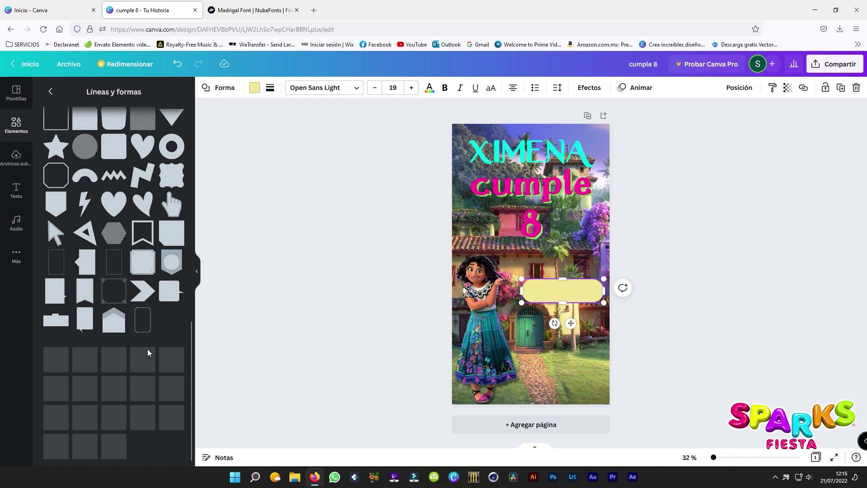
{"action": "scroll", "coordinate": [147, 350], "scroll_direction": "up", "scroll_amount": 6}
{"action": "scroll", "coordinate": [148, 353], "scroll_direction": "up", "scroll_amount": 5}
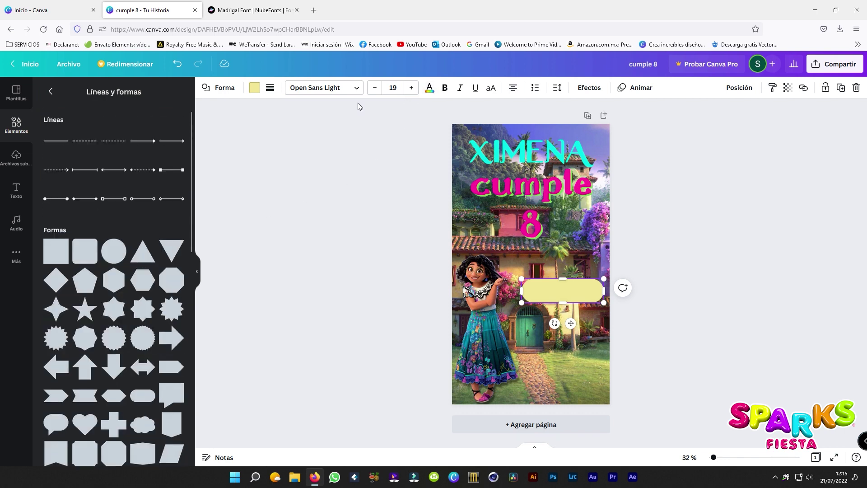
Fill the pill shape beside the character with light blue
{"action": "left_click", "coordinate": [255, 88]}
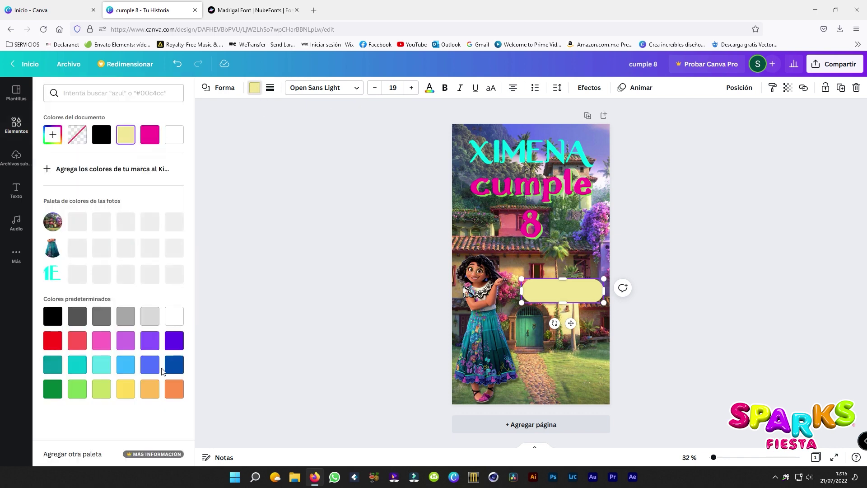
{"action": "left_click", "coordinate": [129, 368]}
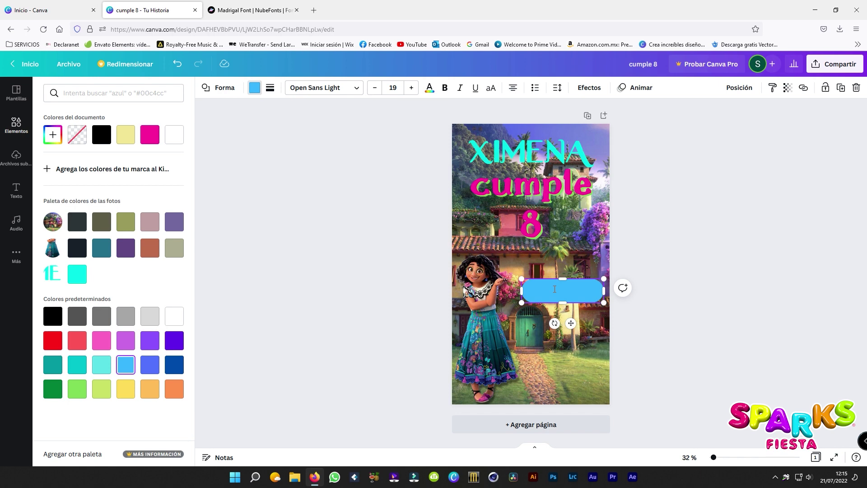
Add a subtitle reading "como llegar" and place it just above the blue pill
{"action": "left_click", "coordinate": [16, 189]}
{"action": "left_click", "coordinate": [87, 174]}
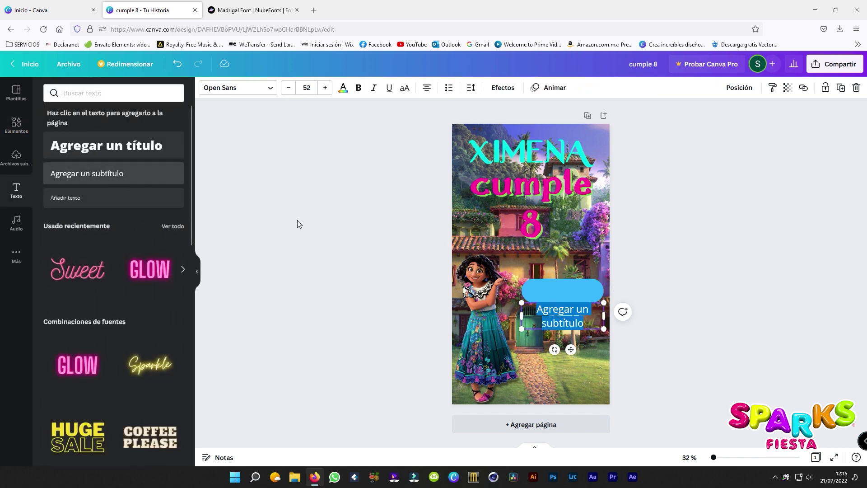
{"action": "type", "text": "como llegar"}
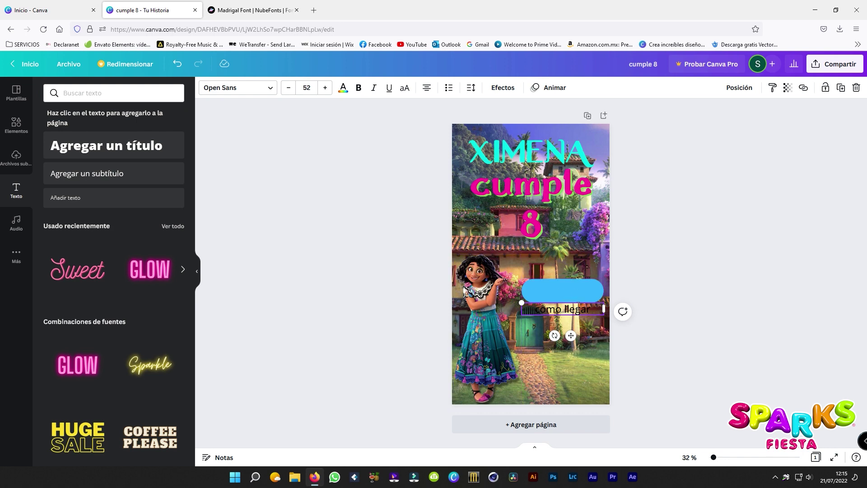
{"action": "left_click_drag", "start_coordinate": [567, 302], "coordinate": [567, 285]}
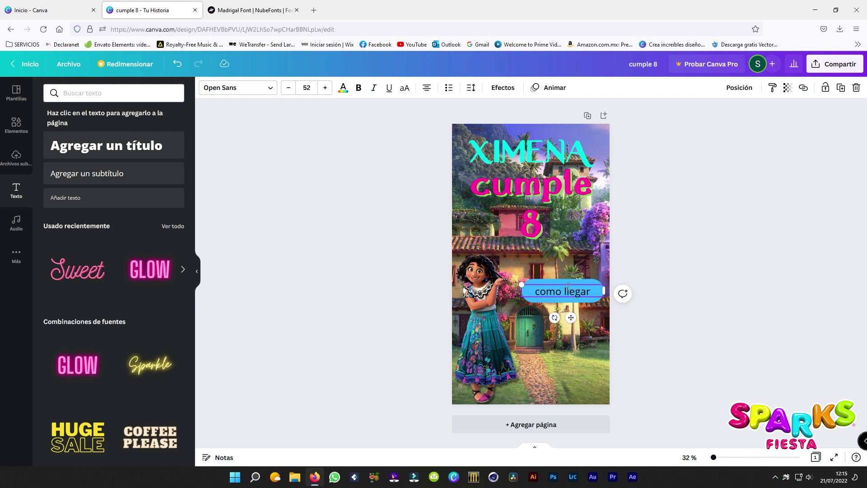
{"action": "left_click_drag", "start_coordinate": [562, 284], "coordinate": [593, 258]}
Set the "como llegar" text in the Adigiana Toybox font, coloured white, at size 63
{"action": "left_click", "coordinate": [269, 90]}
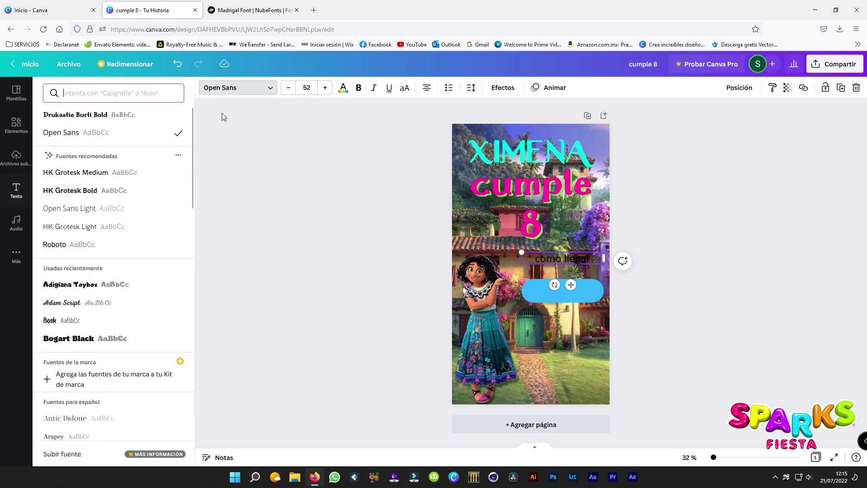
{"action": "left_click", "coordinate": [109, 285]}
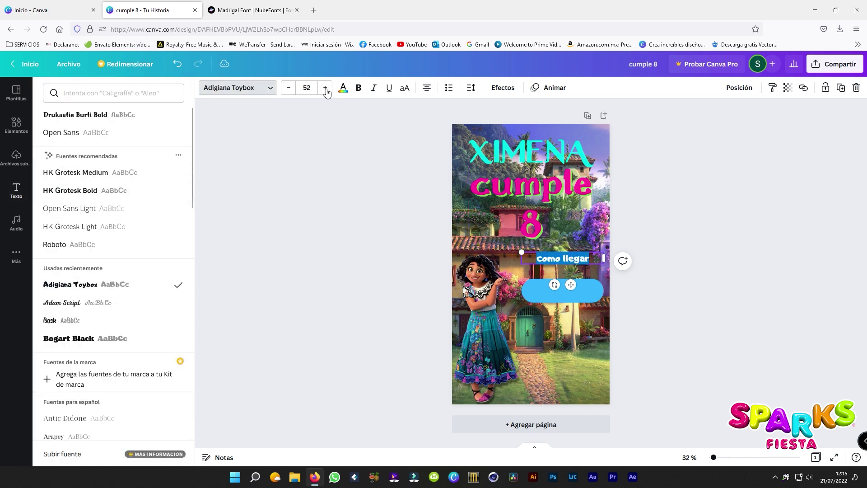
{"action": "left_click", "coordinate": [343, 87]}
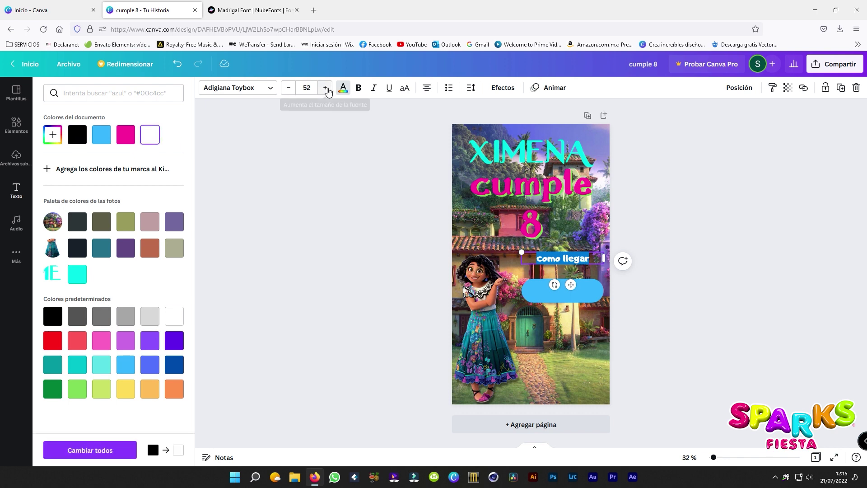
{"action": "left_click", "coordinate": [326, 88]}
{"action": "left_click", "coordinate": [325, 88]}
{"action": "left_click", "coordinate": [326, 88]}
{"action": "left_click", "coordinate": [325, 87]}
{"action": "left_click", "coordinate": [325, 88]}
{"action": "left_click", "coordinate": [326, 87]}
{"action": "left_click", "coordinate": [326, 87]}
{"action": "left_click", "coordinate": [326, 88]}
{"action": "left_click", "coordinate": [327, 89]}
{"action": "left_click", "coordinate": [327, 90]}
{"action": "left_click", "coordinate": [326, 89]}
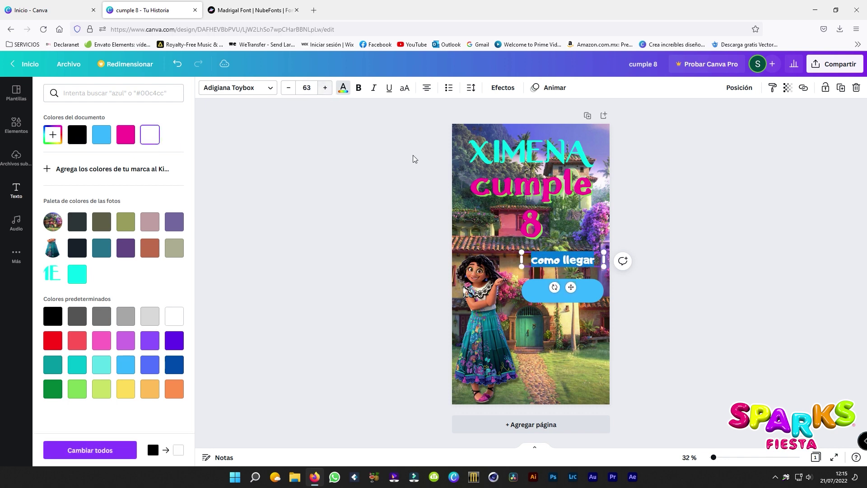
Search the elements library for "click aquí" and add the white pointing-hand graphic to the page
{"action": "left_click", "coordinate": [17, 125]}
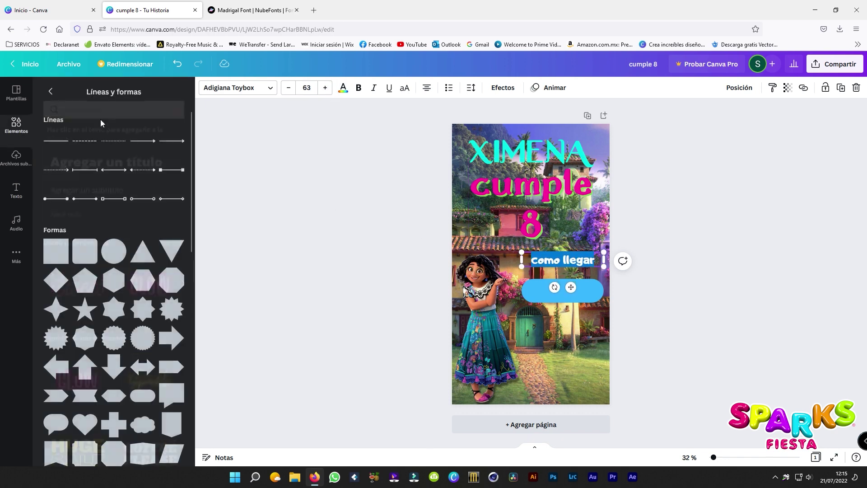
{"action": "left_click", "coordinate": [52, 92]}
{"action": "left_click", "coordinate": [99, 93]}
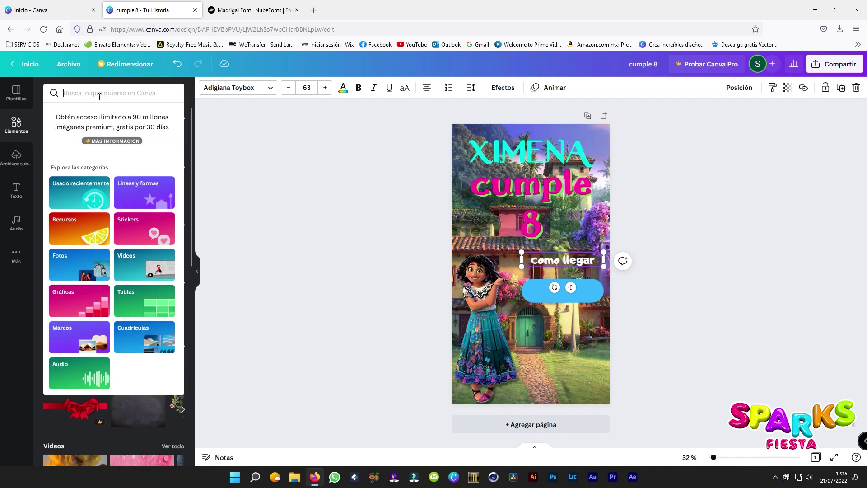
{"action": "type", "text": "click aquí"}
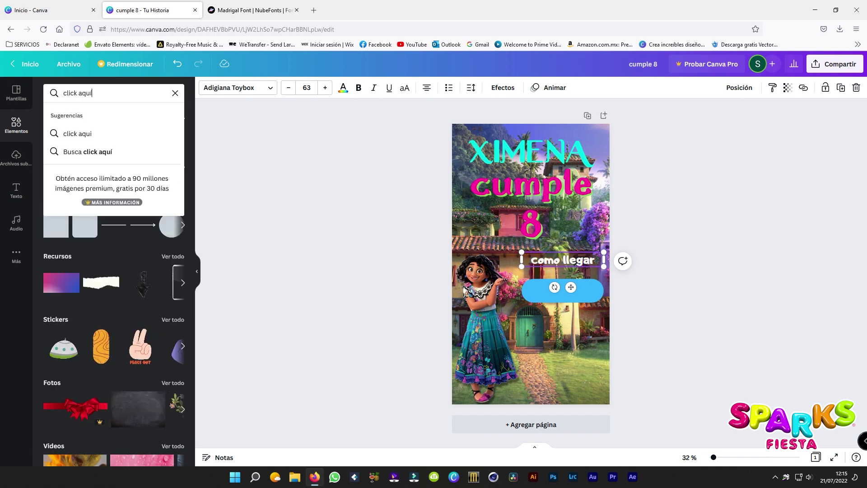
{"action": "key", "text": "Return"}
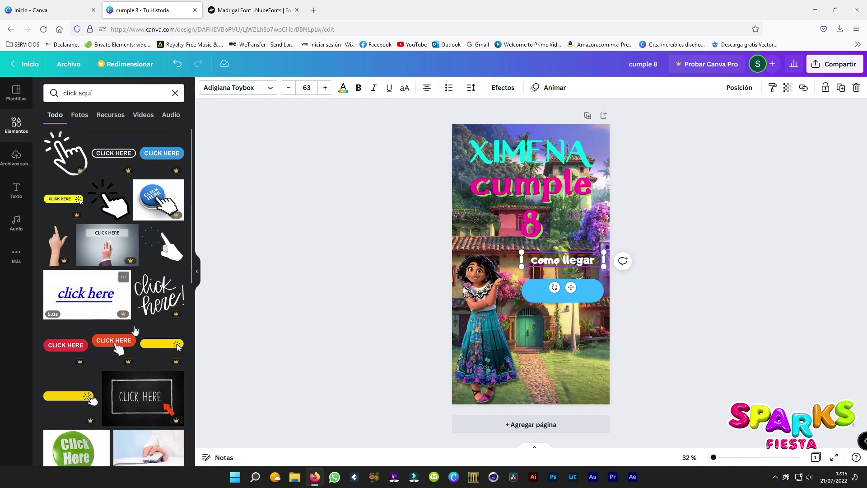
{"action": "scroll", "coordinate": [144, 390], "scroll_direction": "down", "scroll_amount": 3}
{"action": "scroll", "coordinate": [145, 389], "scroll_direction": "down", "scroll_amount": 8}
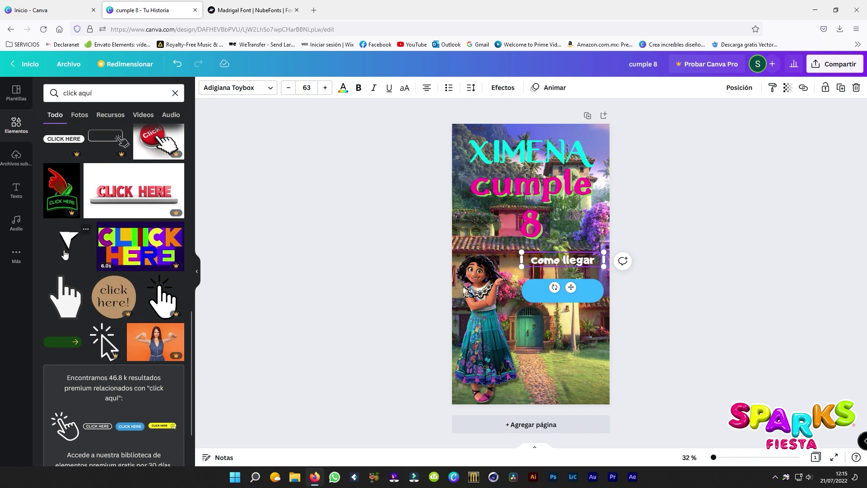
{"action": "left_click", "coordinate": [69, 307]}
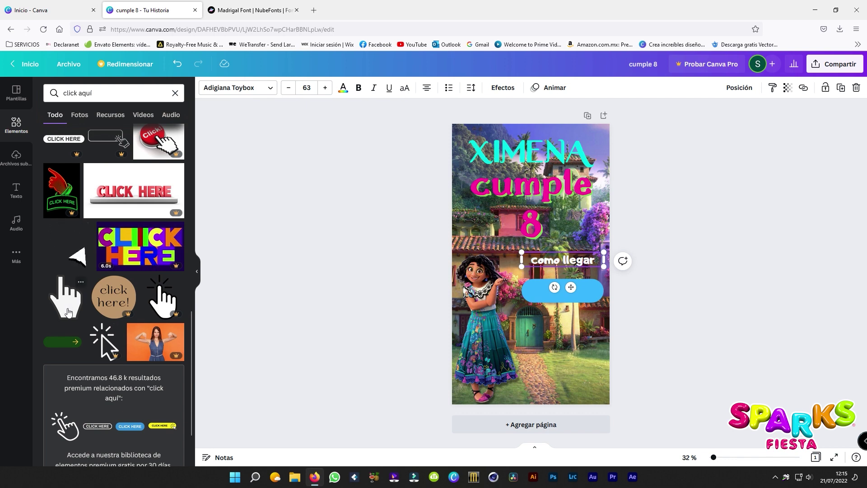
Shrink the hand, rotate it to point down at the blue pill, and move "como llegar" up just above it
{"action": "left_click_drag", "start_coordinate": [562, 223], "coordinate": [523, 274]}
{"action": "left_click_drag", "start_coordinate": [503, 325], "coordinate": [515, 256]}
{"action": "left_click_drag", "start_coordinate": [510, 289], "coordinate": [584, 248]}
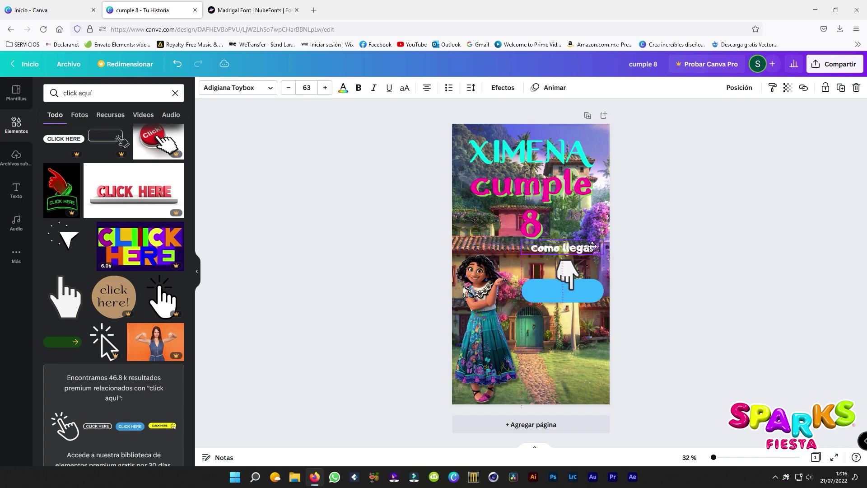
Apply the Sombras effect to the "como llegar" text in purple with Transparencia at 100
{"action": "left_click", "coordinate": [503, 87]}
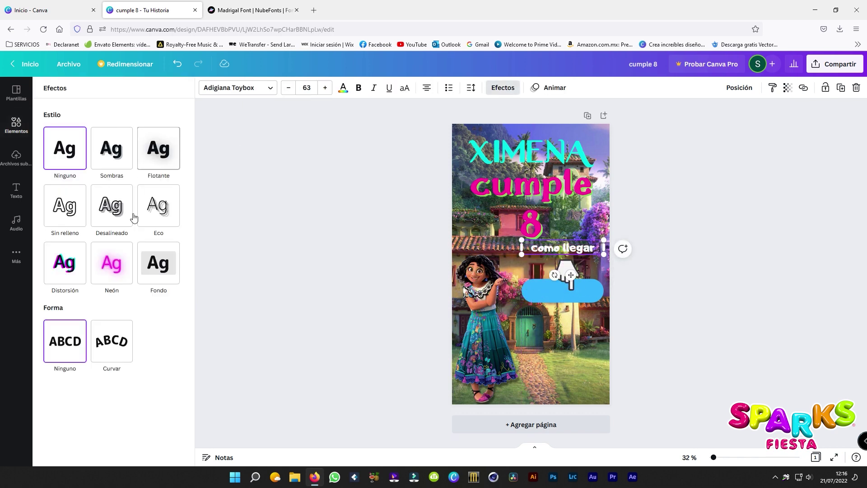
{"action": "left_click", "coordinate": [124, 162]}
{"action": "left_click", "coordinate": [173, 293]}
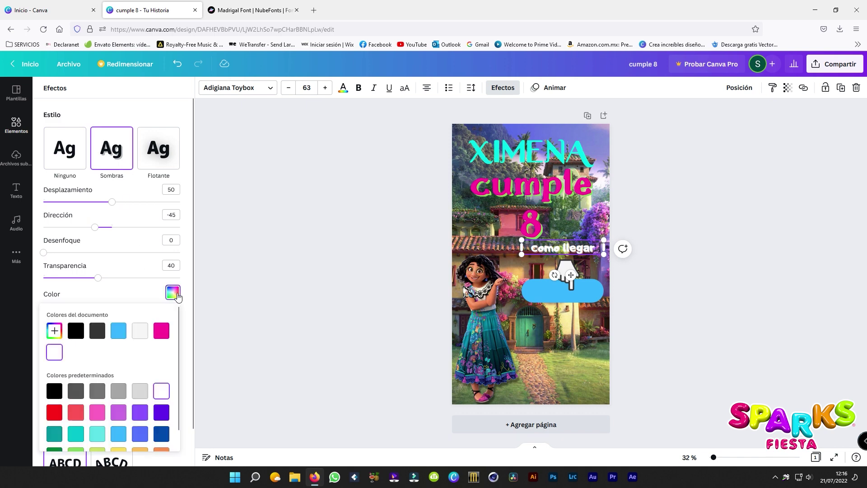
{"action": "left_click", "coordinate": [143, 414]}
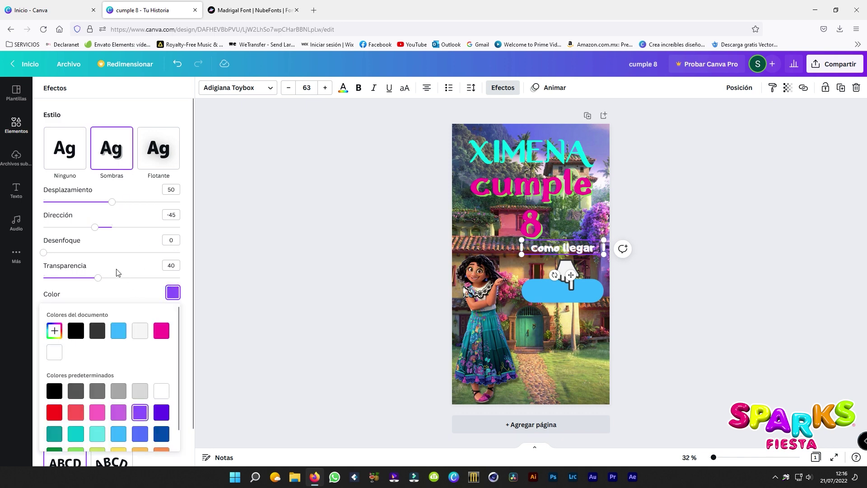
{"action": "left_click_drag", "start_coordinate": [100, 282], "coordinate": [228, 283]}
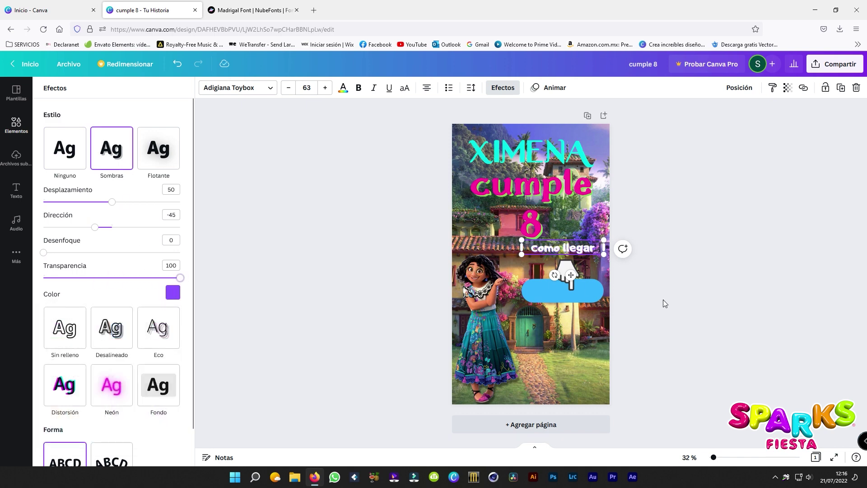
Shift the "como llegar" text and hand slightly towards the character, and shrink the blue pill beneath the hand
{"action": "left_click_drag", "start_coordinate": [578, 251], "coordinate": [562, 267]}
{"action": "left_click_drag", "start_coordinate": [577, 296], "coordinate": [565, 294]}
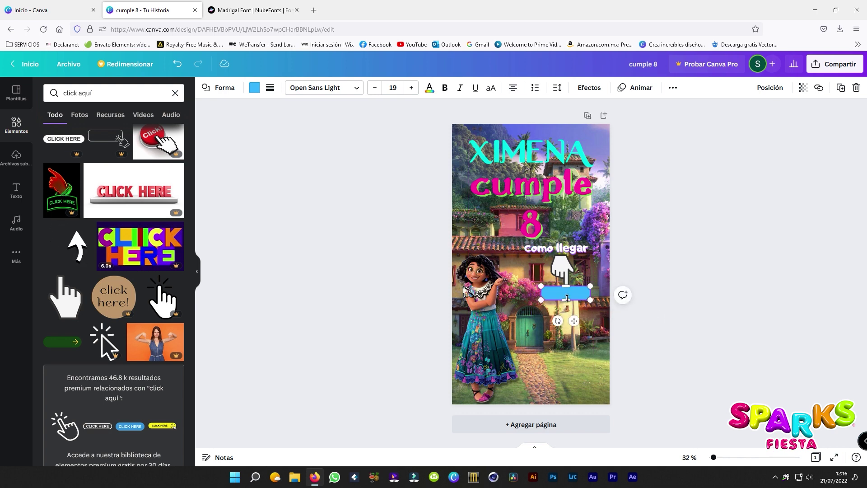
{"action": "left_click", "coordinate": [653, 287]}
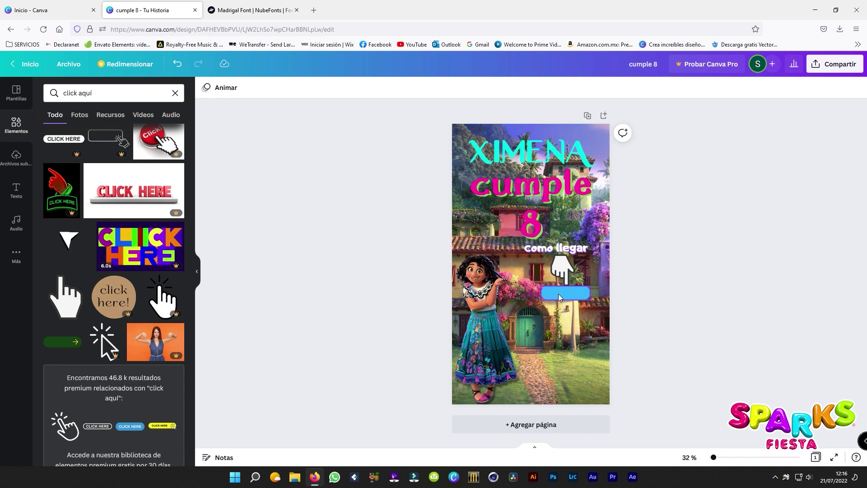
Add a subtitle reading "click aqui" and place it over the blue pill
{"action": "left_click", "coordinate": [25, 196]}
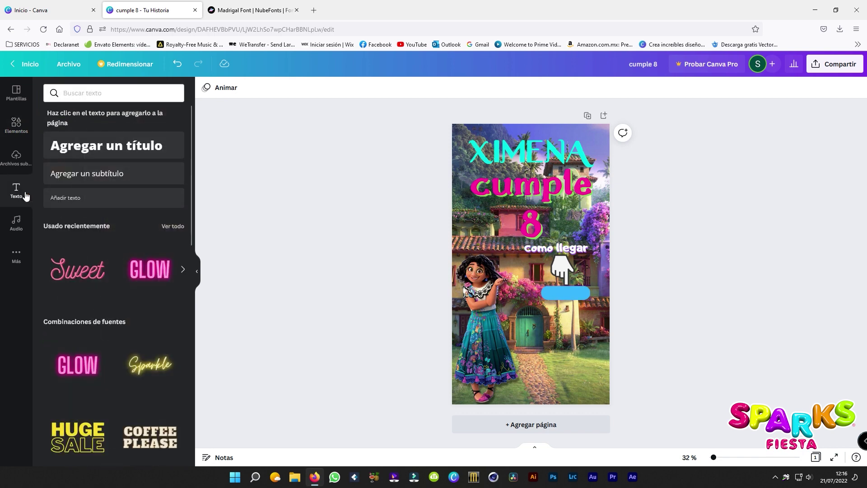
{"action": "left_click", "coordinate": [116, 177]}
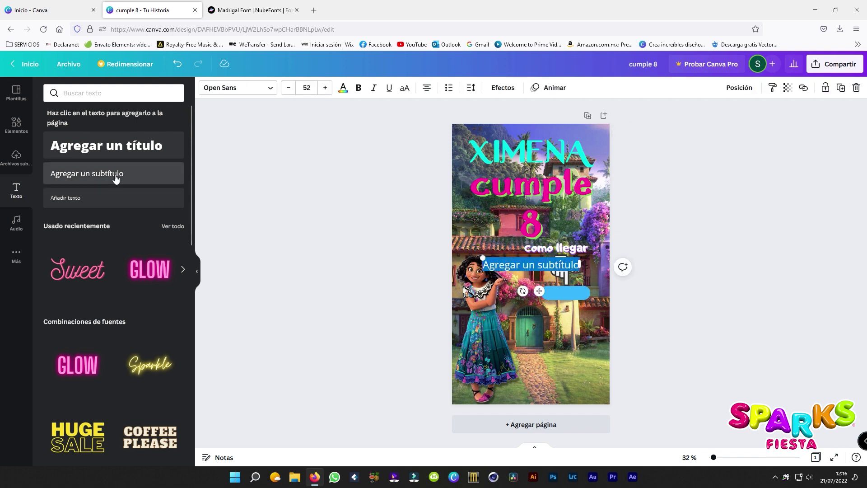
{"action": "type", "text": "click"}
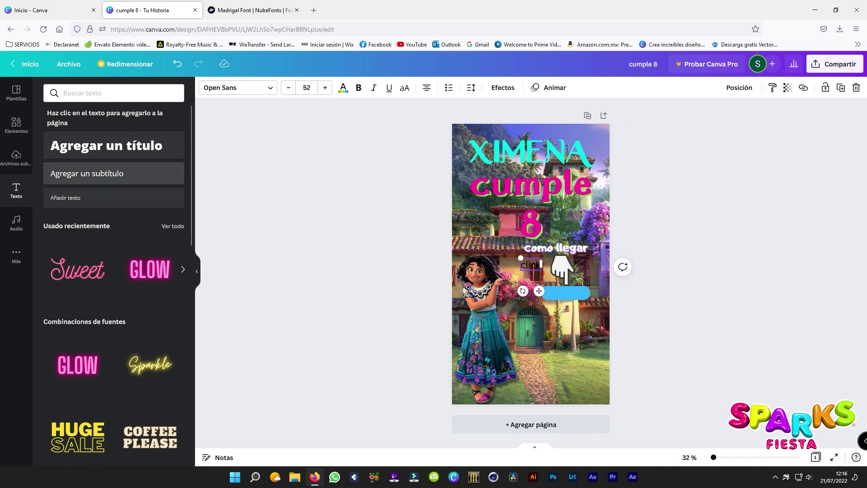
{"action": "type", "text": " aqui"}
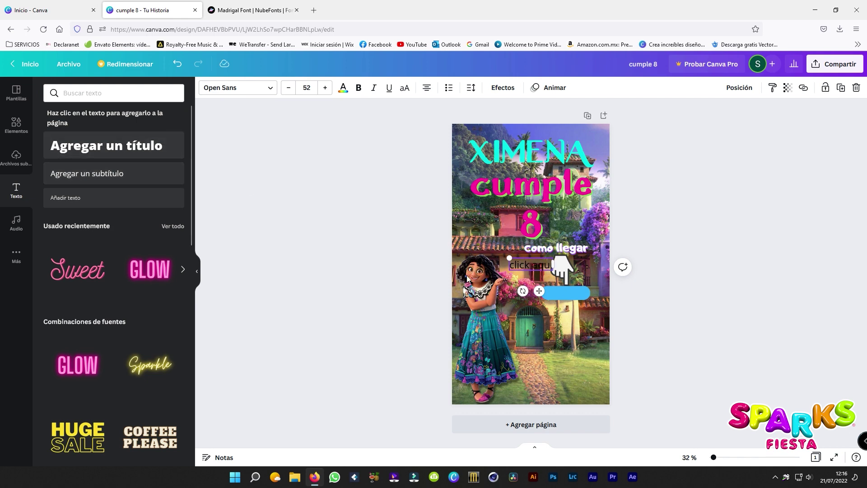
{"action": "left_click_drag", "start_coordinate": [534, 256], "coordinate": [562, 286]}
Set the "click aqui" text in HK Grotesk Bold, colour it off-white and centre it on the blue pill
{"action": "left_click", "coordinate": [271, 91]}
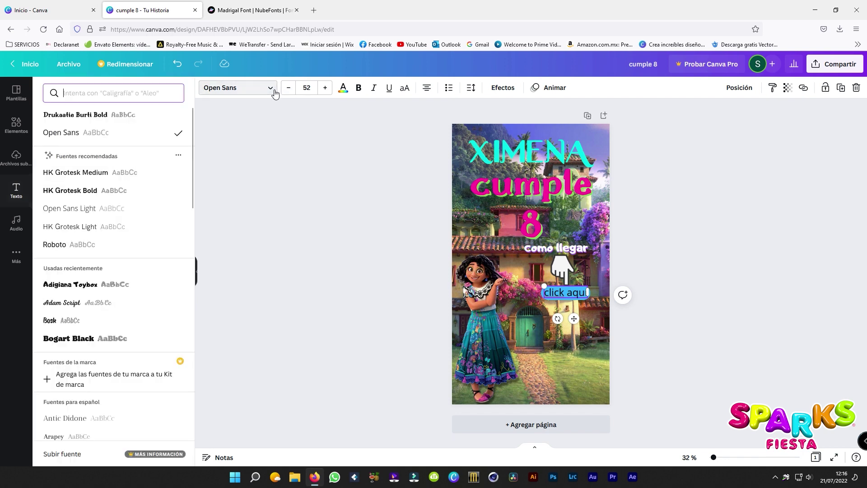
{"action": "left_click", "coordinate": [110, 244]}
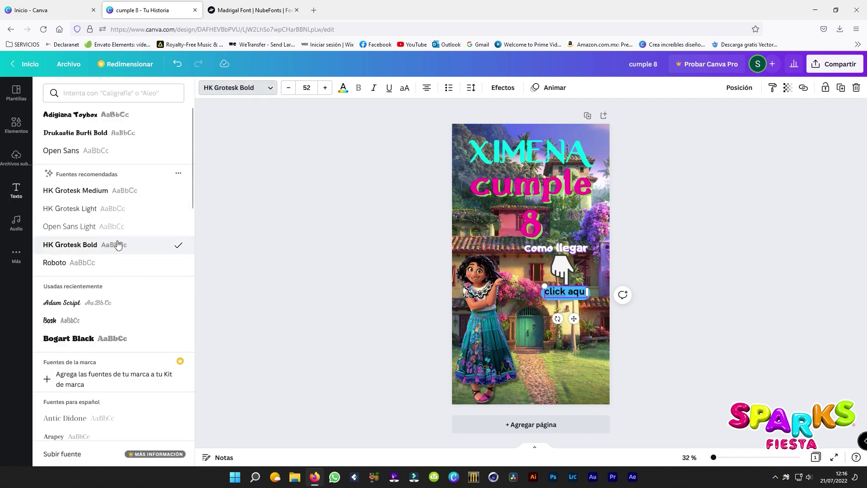
{"action": "left_click", "coordinate": [344, 89]}
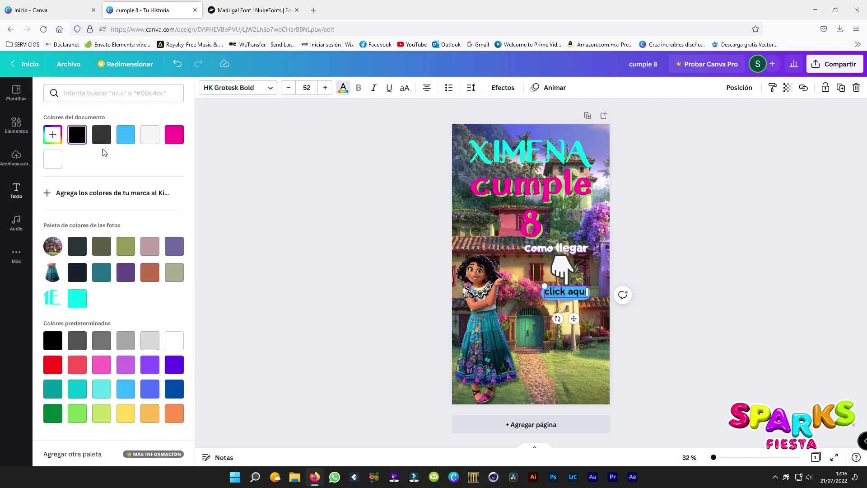
{"action": "left_click", "coordinate": [156, 135]}
{"action": "left_click", "coordinate": [305, 210]}
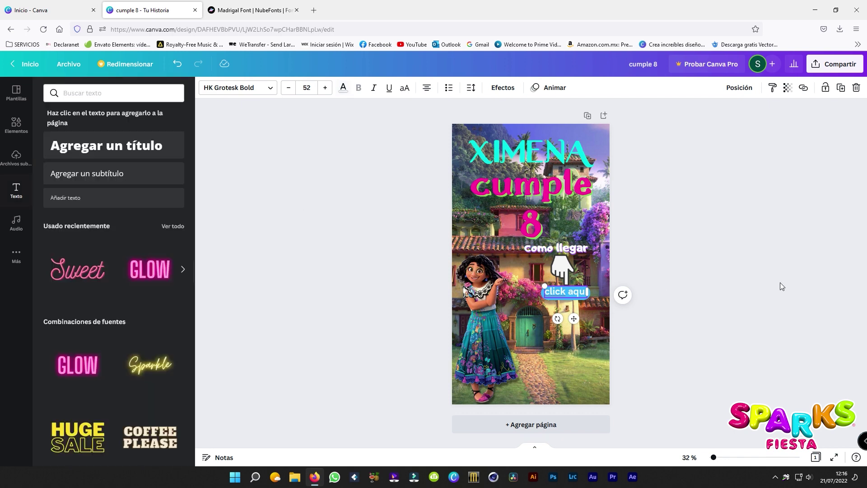
{"action": "left_click", "coordinate": [657, 347]}
{"action": "left_click", "coordinate": [573, 293]}
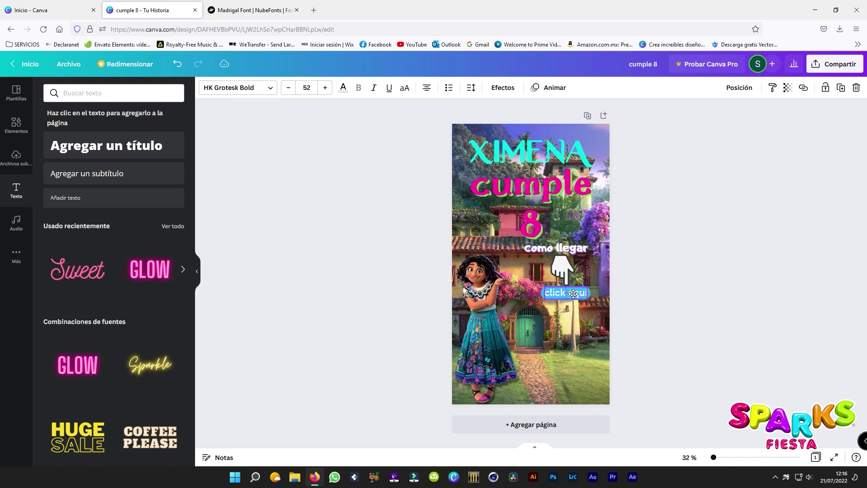
Group the "click aquí" text with the blue pill behind it
{"action": "left_click", "coordinate": [571, 304]}
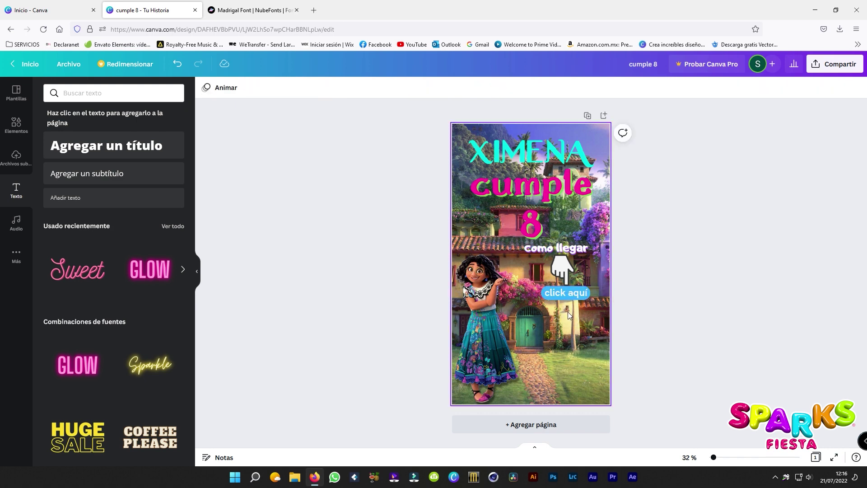
{"action": "left_click", "coordinate": [598, 289]}
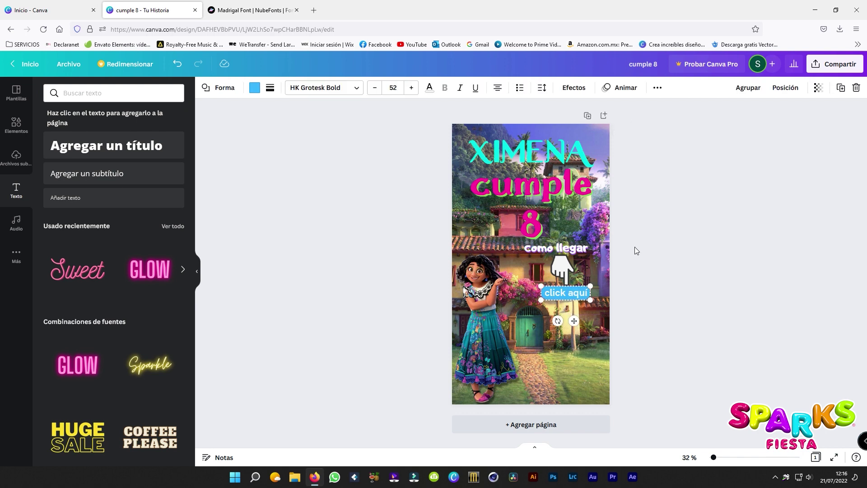
{"action": "left_click", "coordinate": [749, 92]}
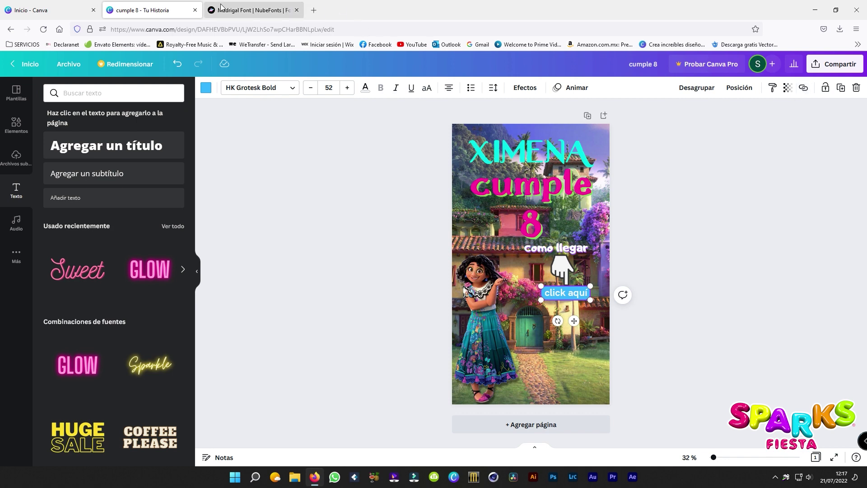
Search Google for "google maps" in the font website's browser tab and open Google Maps
{"action": "left_click", "coordinate": [253, 10]}
{"action": "left_click", "coordinate": [60, 29]}
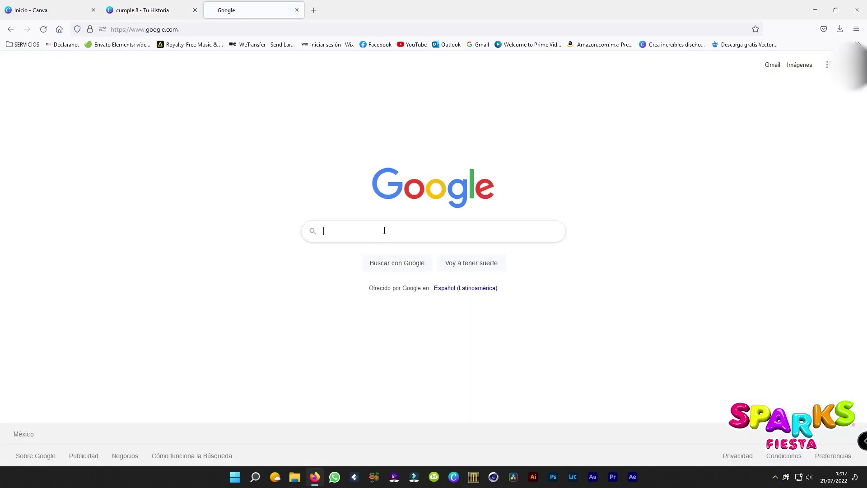
{"action": "type", "text": "google maps"}
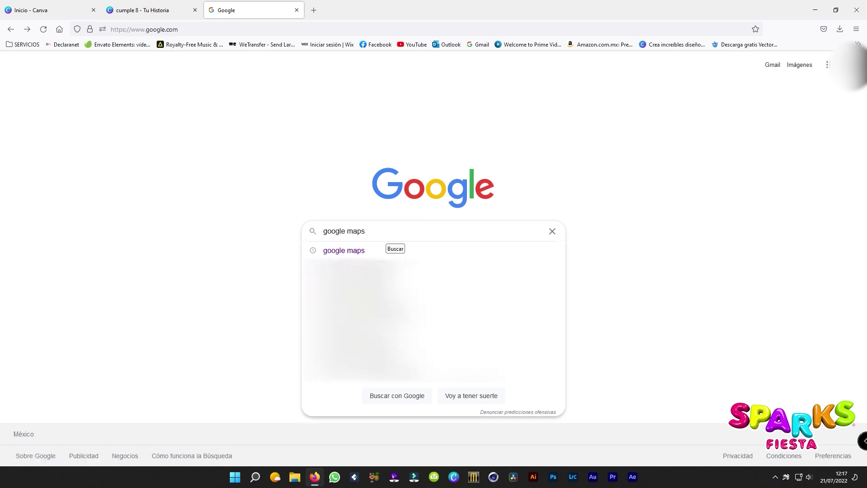
{"action": "key", "text": "Return"}
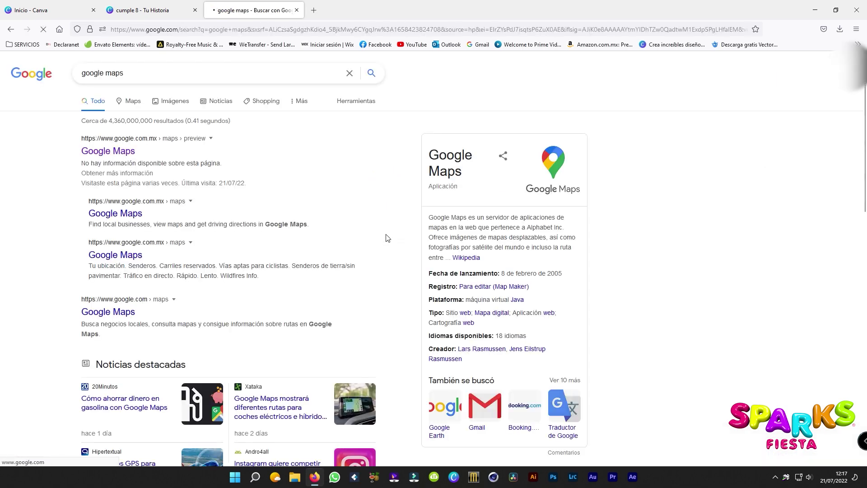
{"action": "left_click", "coordinate": [102, 151]}
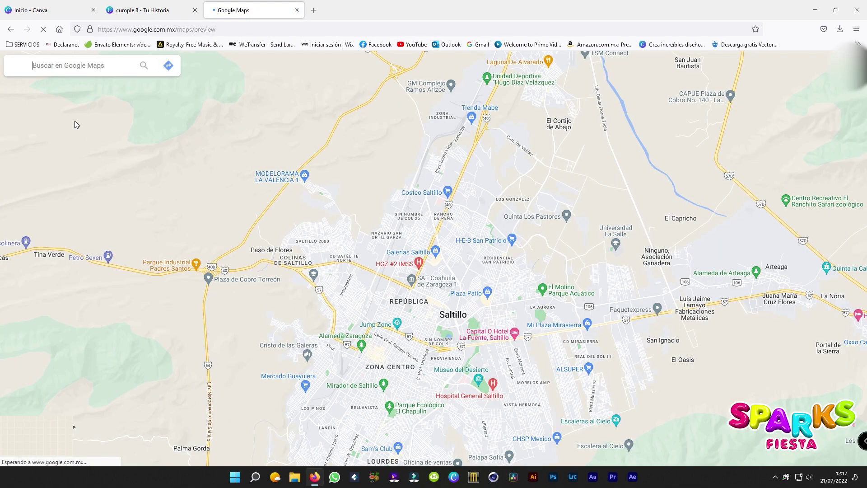
Open Jump Street Trampoline park from the recent places in Google Maps and copy its share link
{"action": "left_click", "coordinate": [84, 66]}
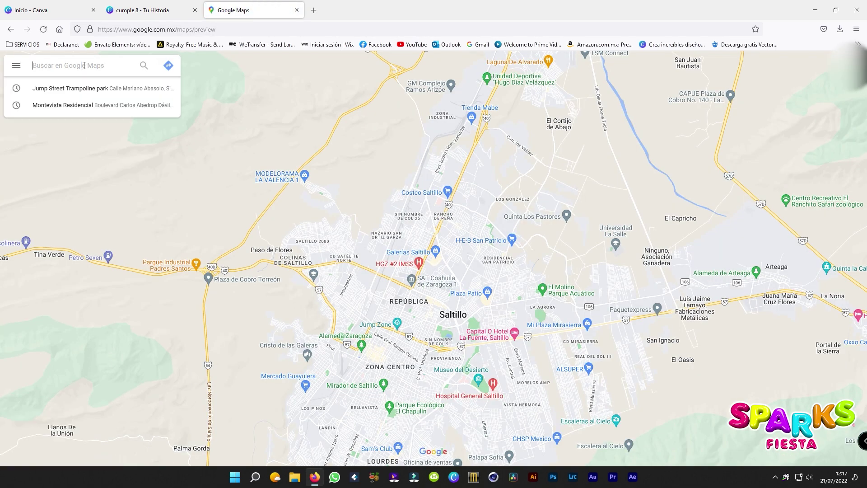
{"action": "left_click", "coordinate": [78, 90]}
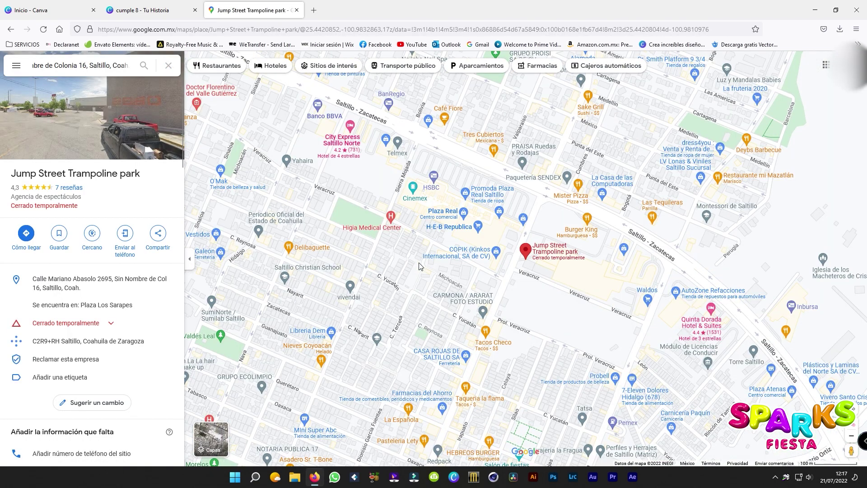
{"action": "left_click", "coordinate": [158, 235]}
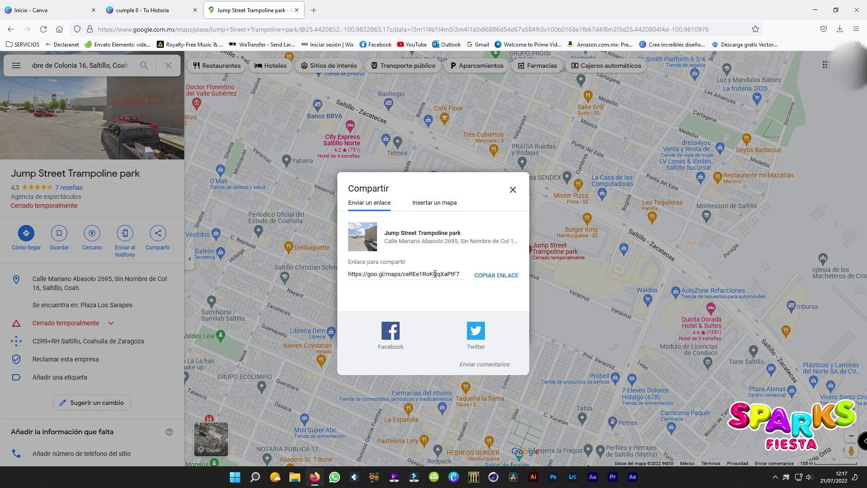
{"action": "left_click", "coordinate": [488, 275]}
{"action": "key", "text": "ctrl+c"}
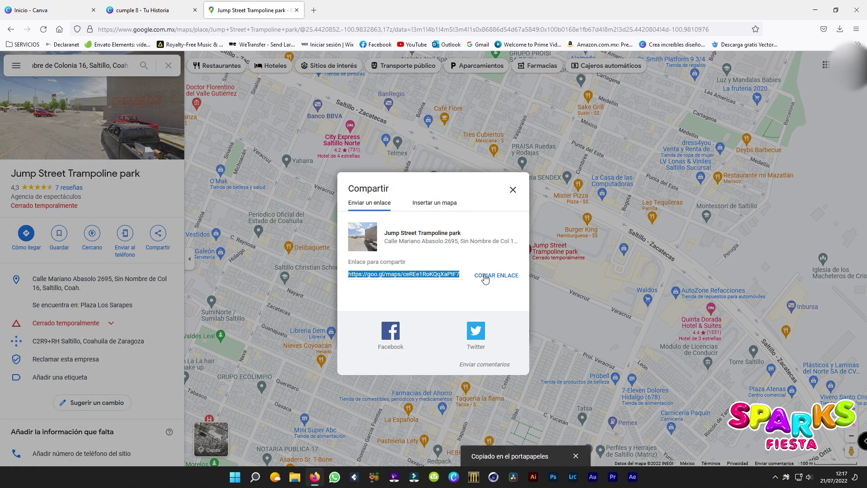
Switch back to the Canva design and attach the copied Google Maps link to the grouped "click aquí" button
{"action": "left_click", "coordinate": [152, 6]}
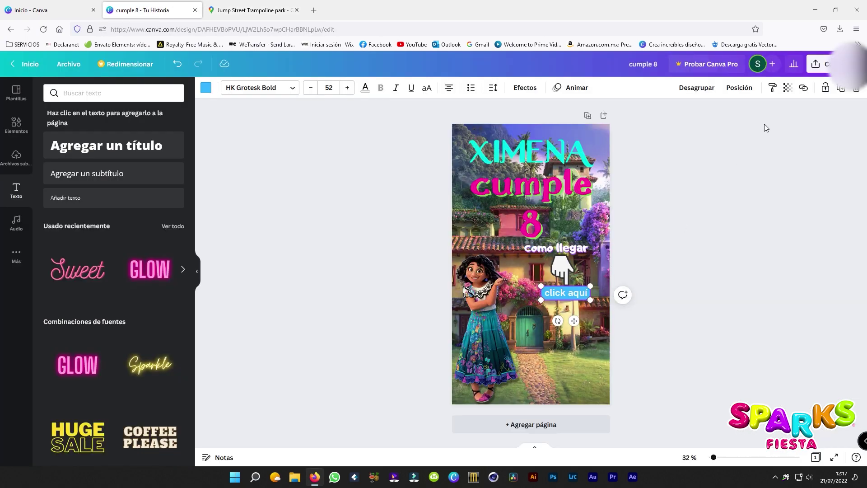
{"action": "left_click", "coordinate": [804, 88]}
{"action": "key", "text": "ctrl+v"}
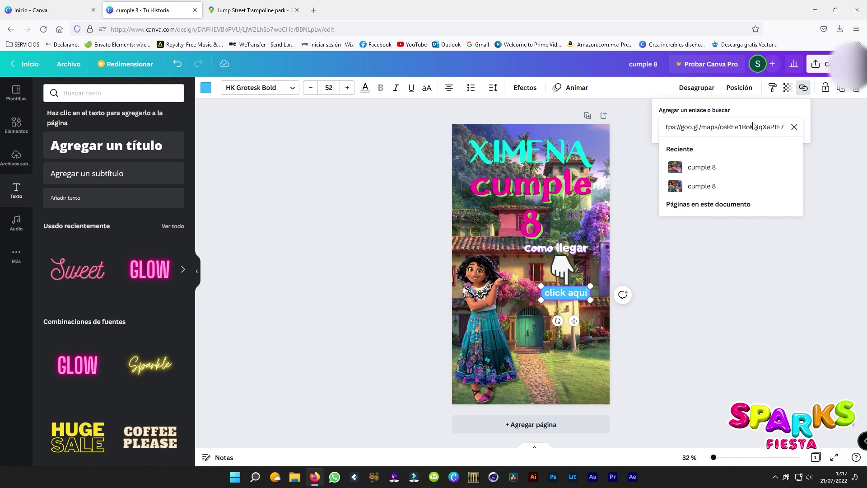
{"action": "right_click", "coordinate": [754, 122]}
{"action": "left_click", "coordinate": [717, 275]}
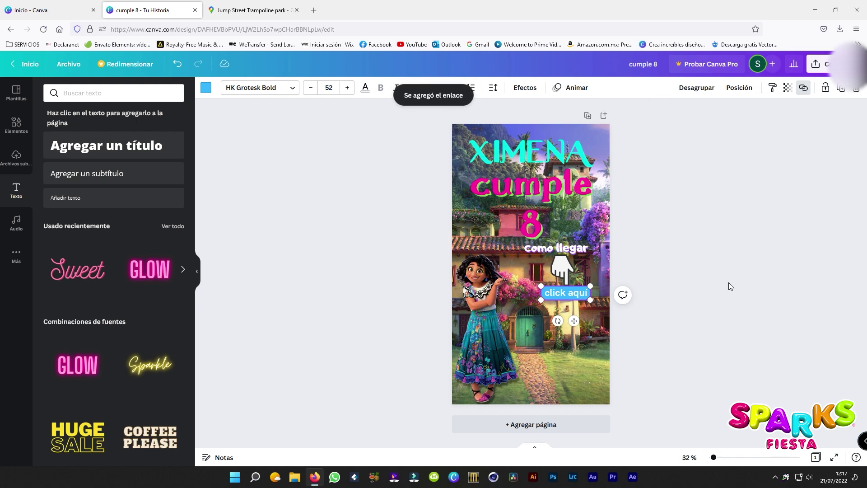
{"action": "left_click", "coordinate": [728, 282]}
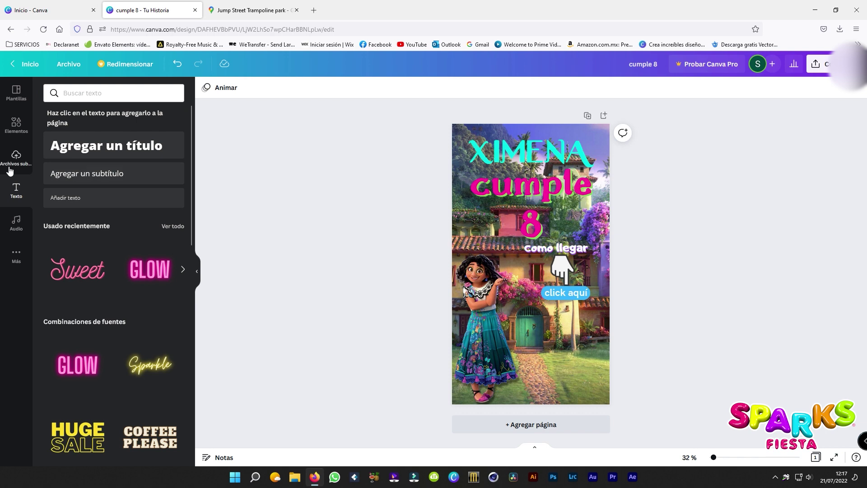
Add a hexagon from the lines and shapes collection and place it, slightly enlarged, below the "click aquí" button
{"action": "left_click", "coordinate": [18, 126]}
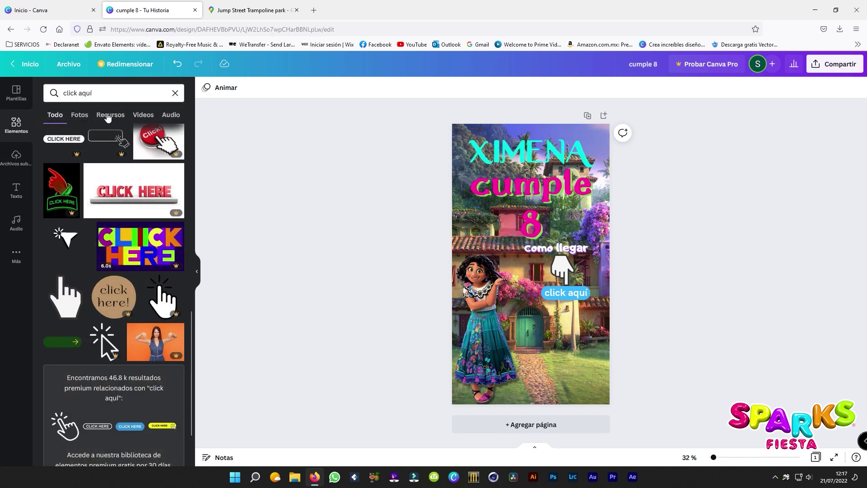
{"action": "scroll", "coordinate": [123, 282], "scroll_direction": "down", "scroll_amount": 2}
{"action": "scroll", "coordinate": [123, 281], "scroll_direction": "down", "scroll_amount": 3}
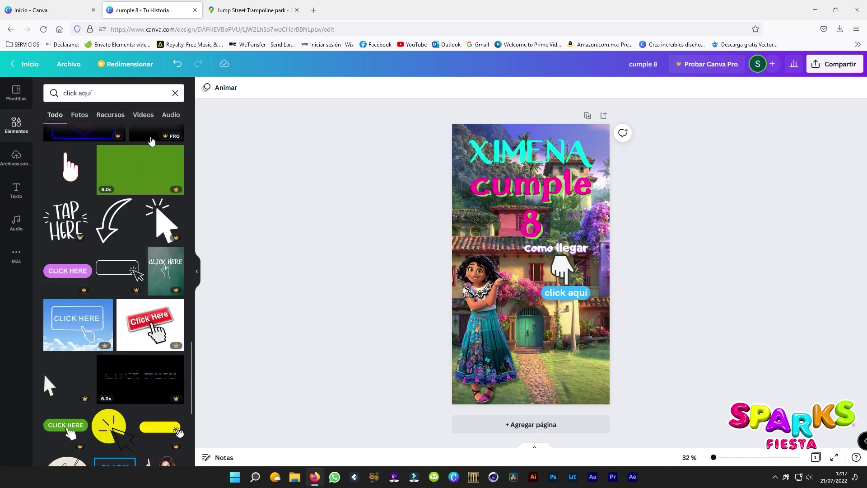
{"action": "left_click", "coordinate": [176, 93]}
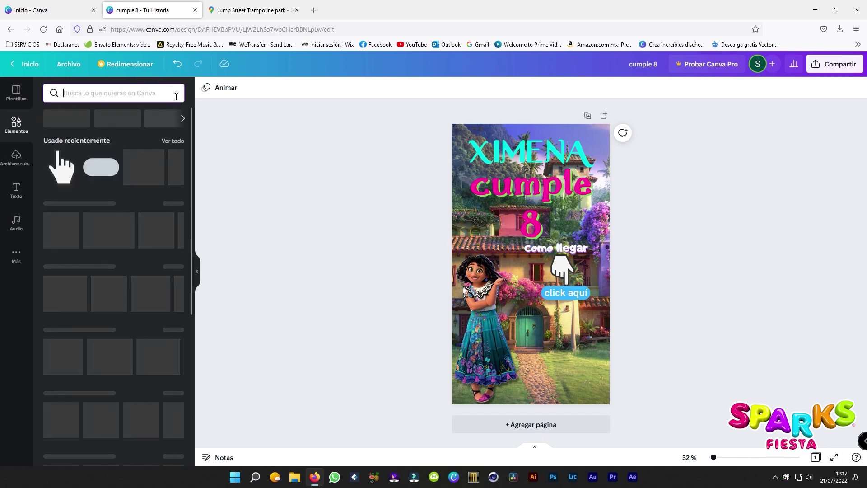
{"action": "left_click", "coordinate": [173, 140]}
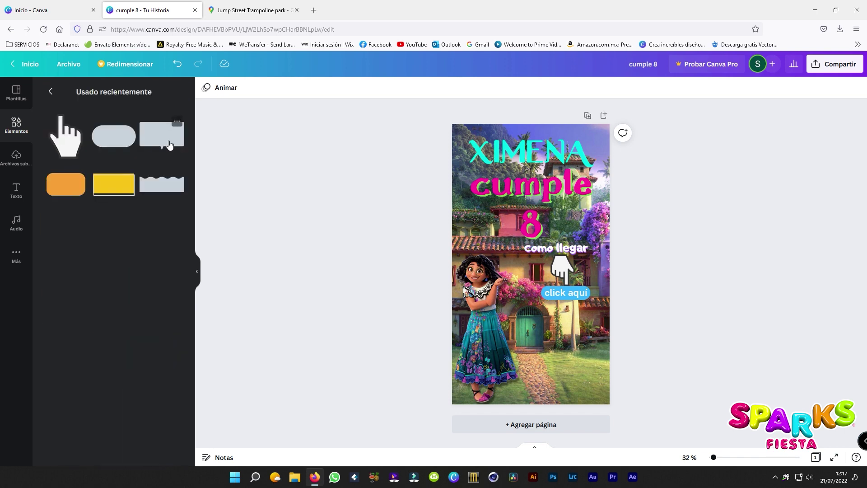
{"action": "left_click", "coordinate": [51, 91]}
{"action": "left_click", "coordinate": [173, 204]}
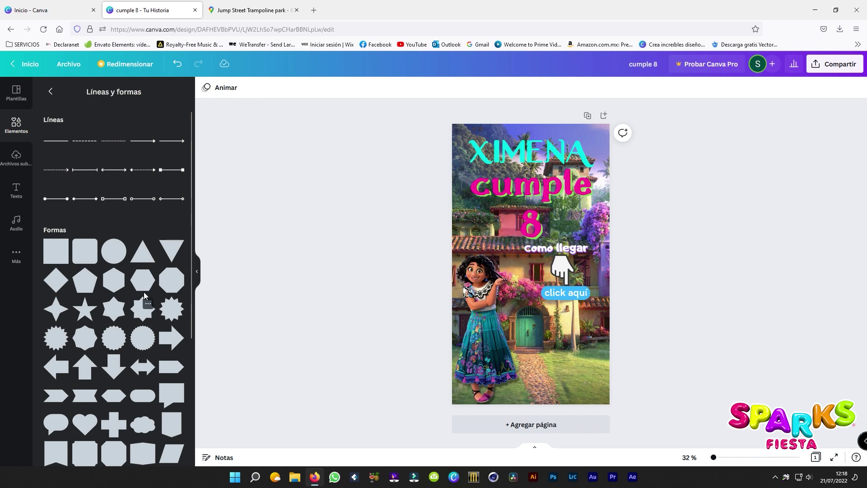
{"action": "left_click", "coordinate": [121, 289]}
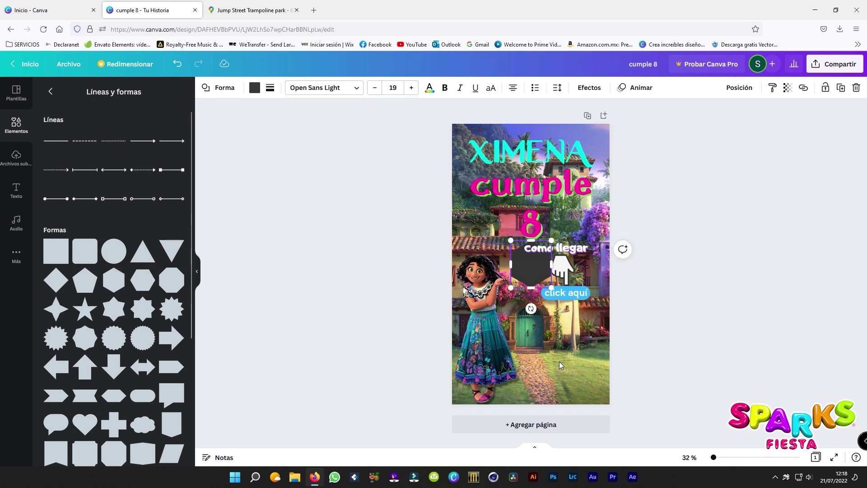
{"action": "left_click_drag", "start_coordinate": [517, 240], "coordinate": [562, 339]}
Fill the hexagon with muted purple and give it a thin solid magenta border
{"action": "left_click", "coordinate": [254, 87]}
{"action": "left_click", "coordinate": [174, 246]}
{"action": "left_click", "coordinate": [590, 88]}
{"action": "left_click", "coordinate": [270, 88]}
{"action": "left_click", "coordinate": [320, 113]}
{"action": "left_click", "coordinate": [270, 87]}
{"action": "left_click", "coordinate": [52, 159]}
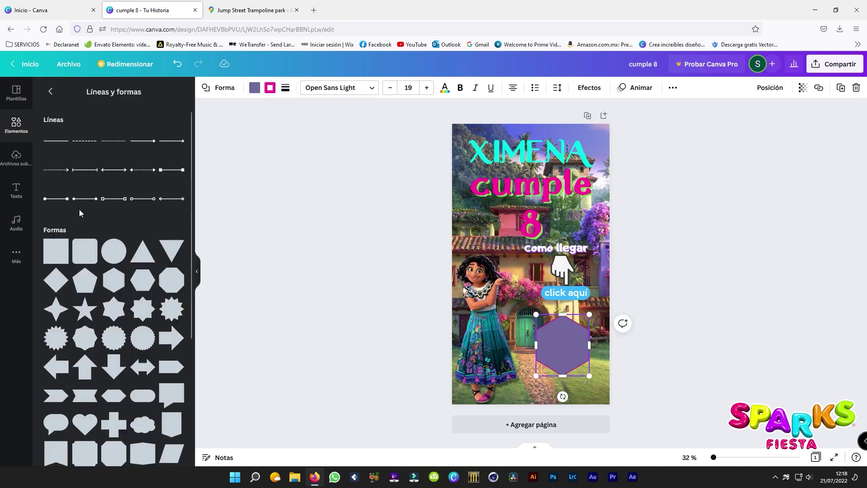
Add a text in the pink "Sweet" style and make it read "confirma tu asistencia aquí"
{"action": "left_click", "coordinate": [16, 190]}
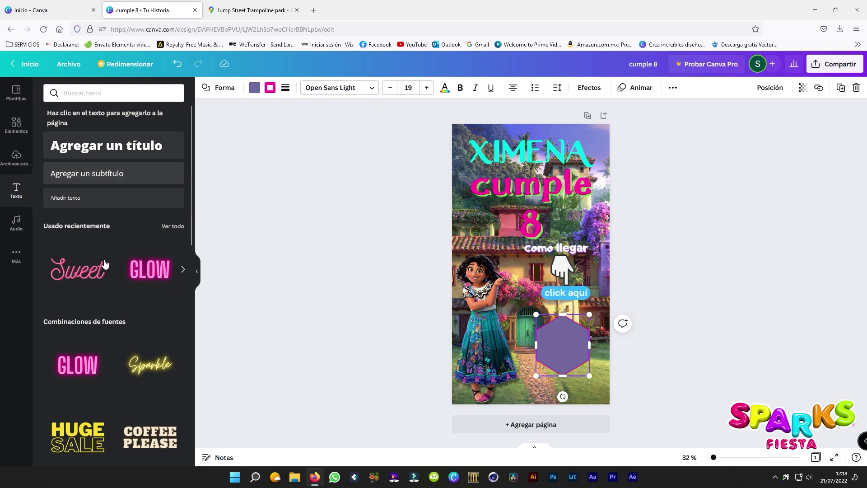
{"action": "left_click", "coordinate": [77, 274]}
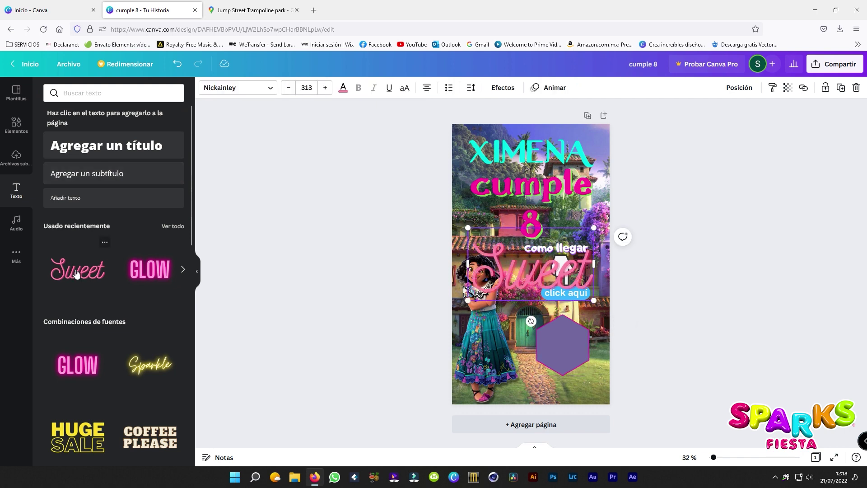
{"action": "double_click", "coordinate": [541, 277]}
{"action": "type", "text": "confirma"}
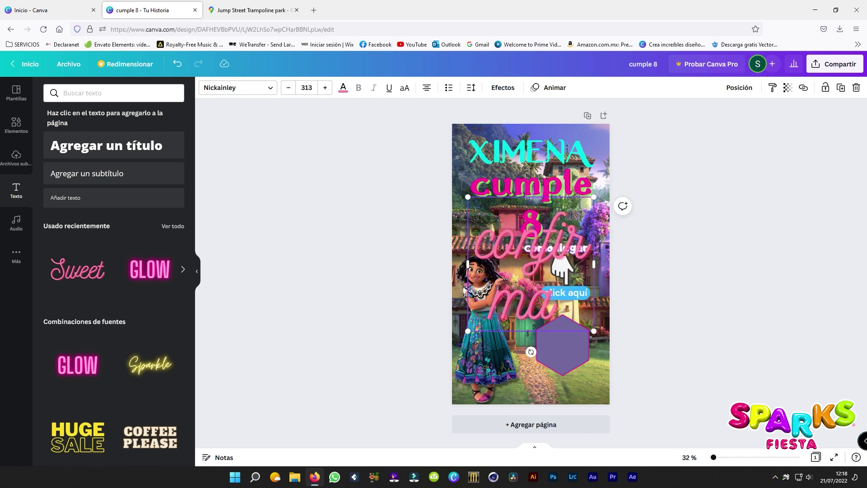
{"action": "type", "text": " tu asistencia"}
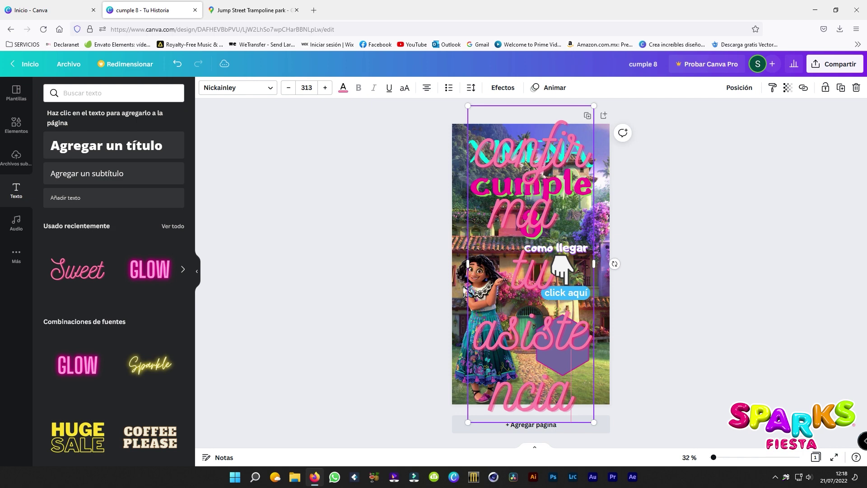
{"action": "type", "text": " aquí"}
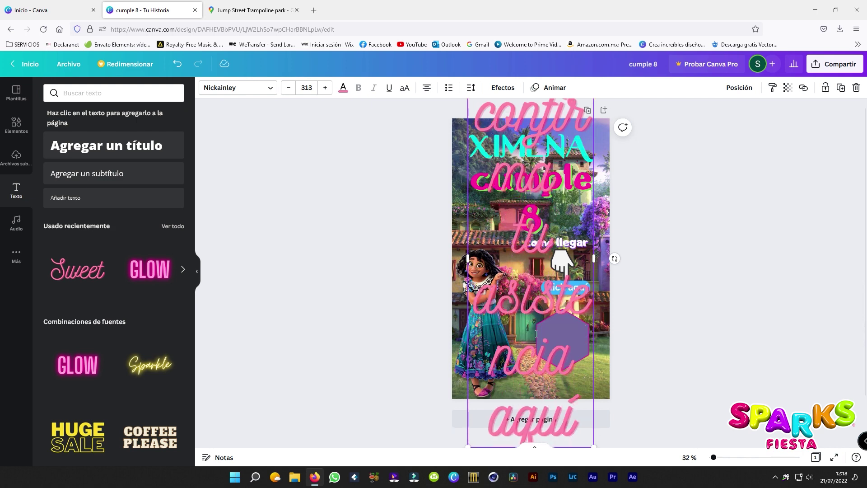
Set the font size of the whole "confirma tu asistencia aquí" text to 50
{"action": "left_click_drag", "start_coordinate": [589, 438], "coordinate": [466, 130]}
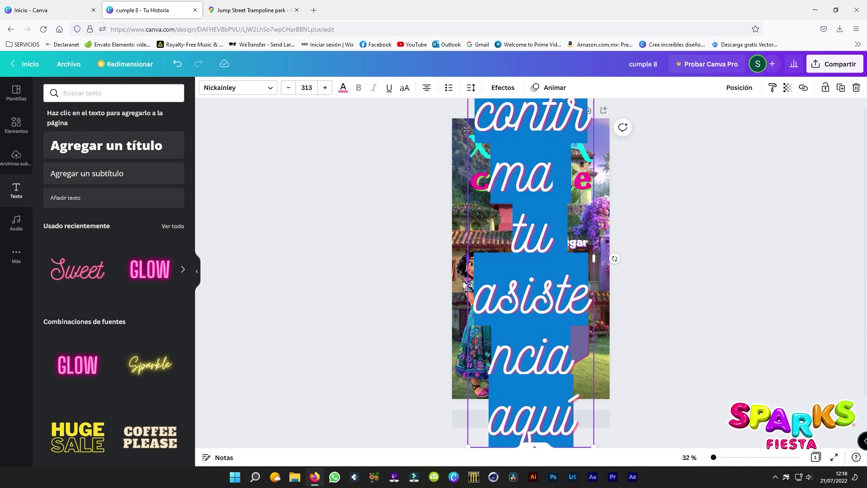
{"action": "left_click", "coordinate": [300, 90]}
{"action": "type", "text": "50"}
{"action": "key", "text": "Return"}
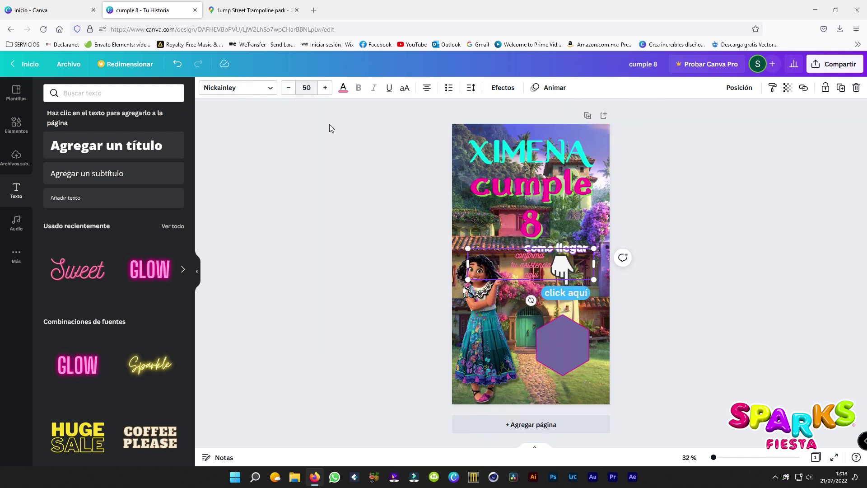